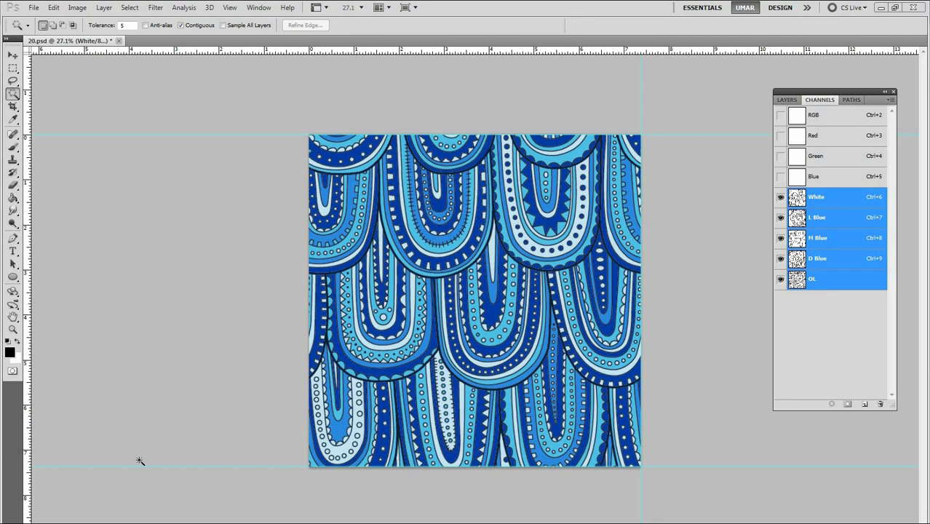
pyautogui.keyDown('ctrl'); pyautogui.click(543, 305); pyautogui.keyUp('ctrl')
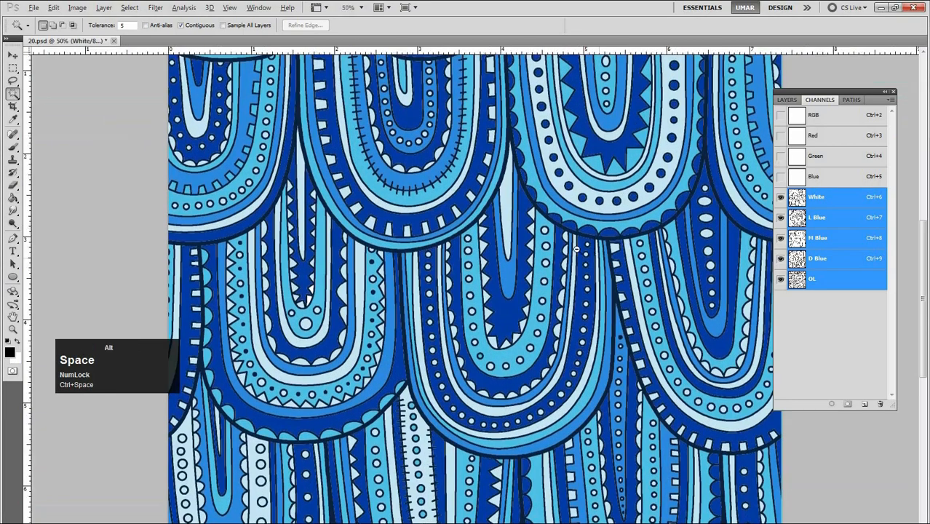
pyautogui.keyDown('alt'); pyautogui.click(607, 253); pyautogui.keyUp('alt')
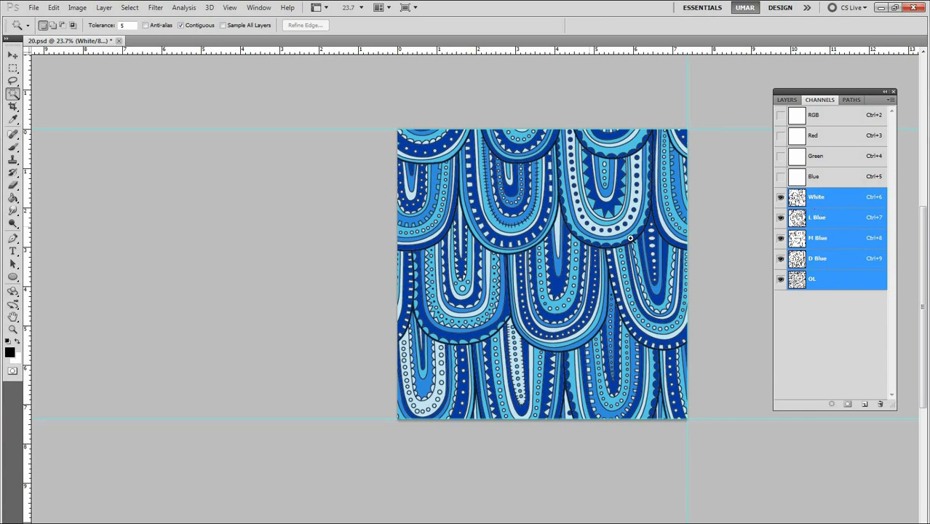
pyautogui.click(535, 260)
pyautogui.moveTo(507, 332); pyautogui.dragTo(515, 337)
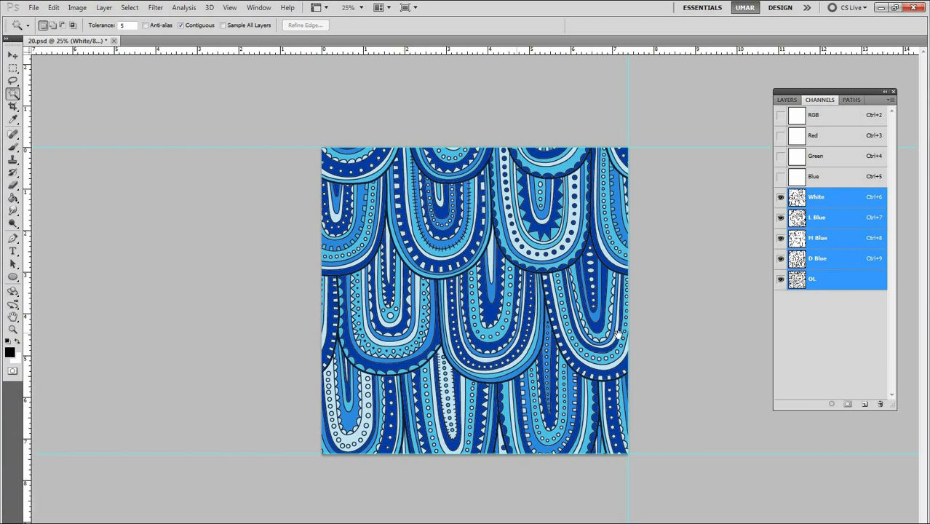
pyautogui.click(505, 273)
pyautogui.press('space')
# Check the pattern document's height in pixels in the Image Size settings and close them.
pyautogui.hotkey('ctrl', 'alt', 'i')
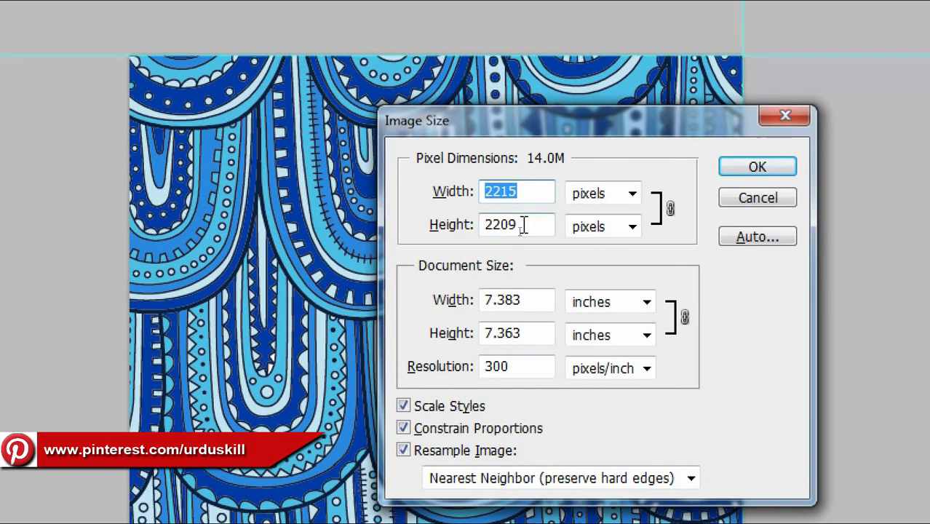
pyautogui.click(509, 233)
pyautogui.doubleClick(490, 230)
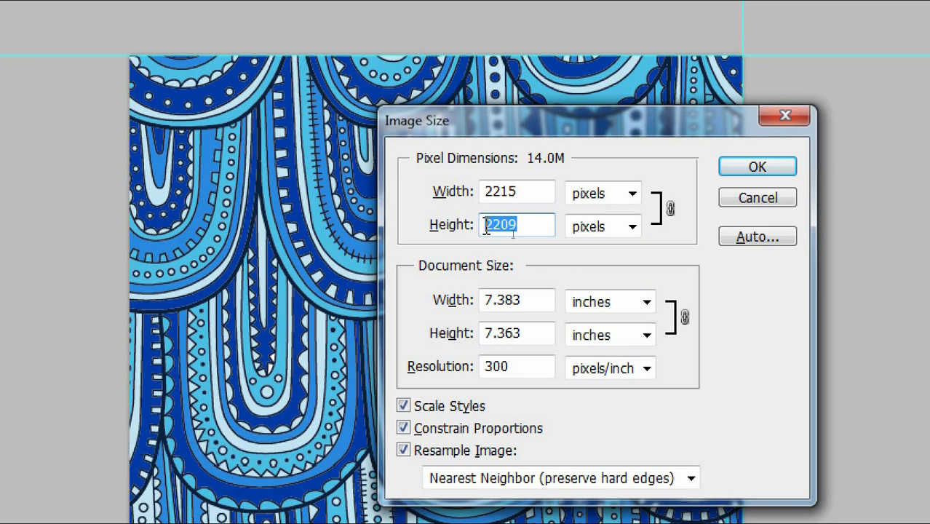
pyautogui.click(538, 229)
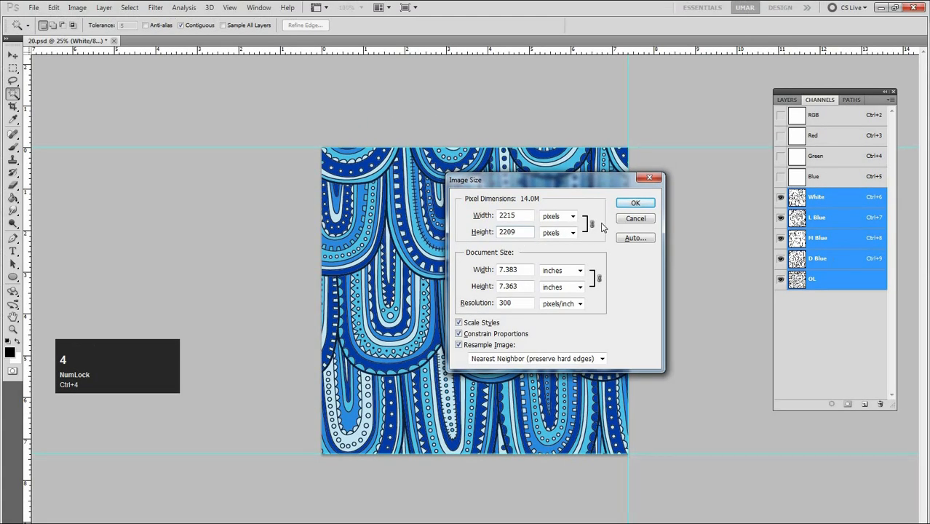
pyautogui.click(733, 200)
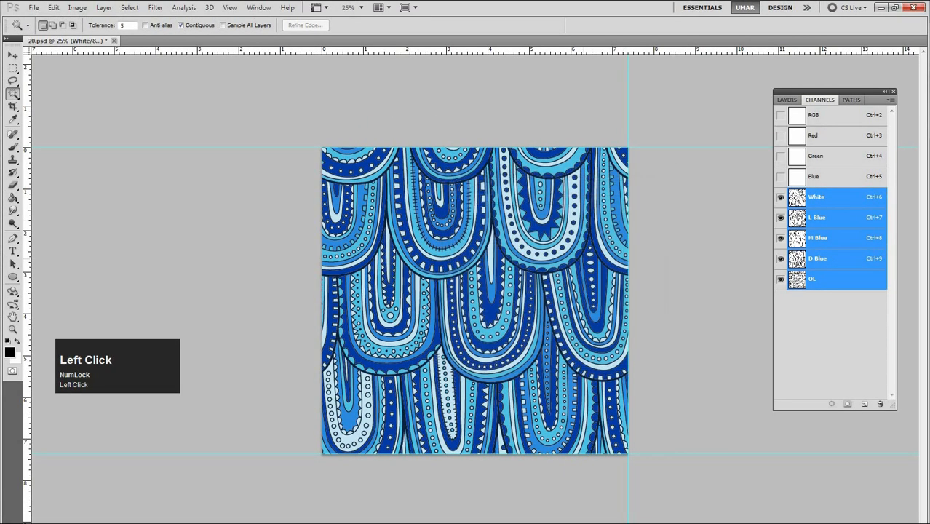
# Switch to the Rotary Repeats Chart in Excel and look up the pixel sizes for repeats 4 and 3 of the 642 mm rotary.
pyautogui.click(509, 523)
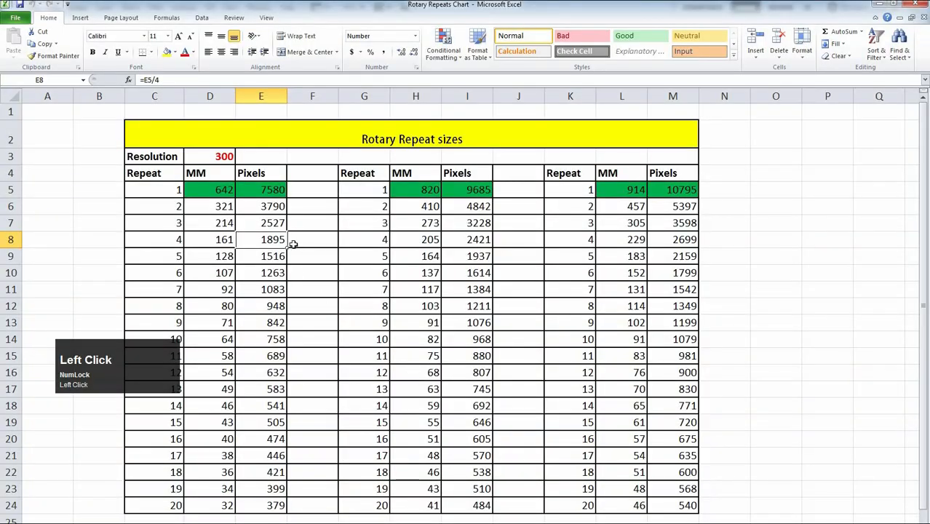
pyautogui.click(175, 242)
pyautogui.click(203, 241)
pyautogui.click(264, 243)
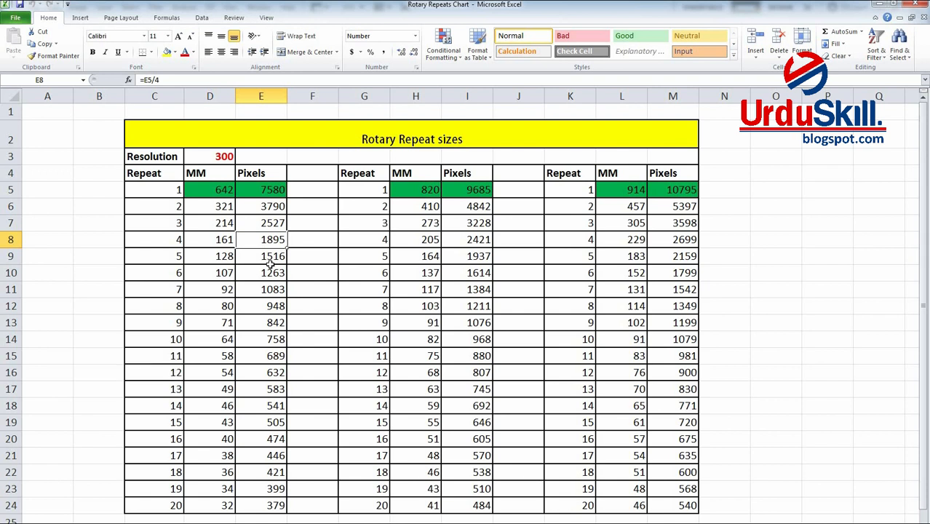
pyautogui.click(277, 225)
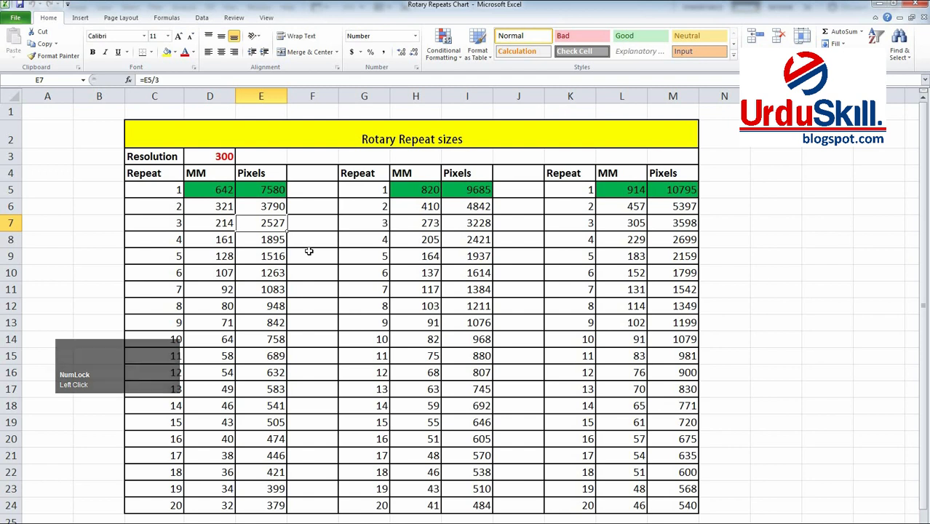
# Compare the pixel sizes of neighbouring repeat counts in the 642 mm table to find the one nearest the design's height.
pyautogui.press('Down')
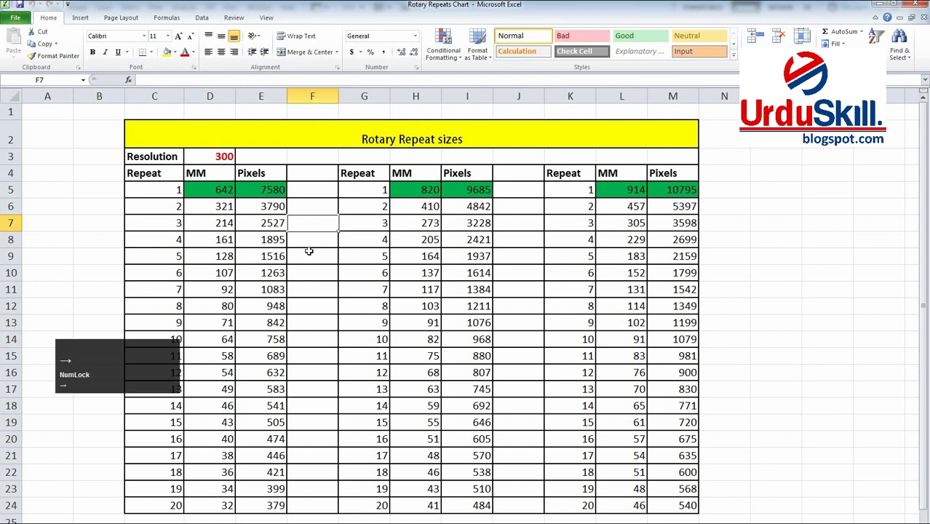
pyautogui.press('Up')
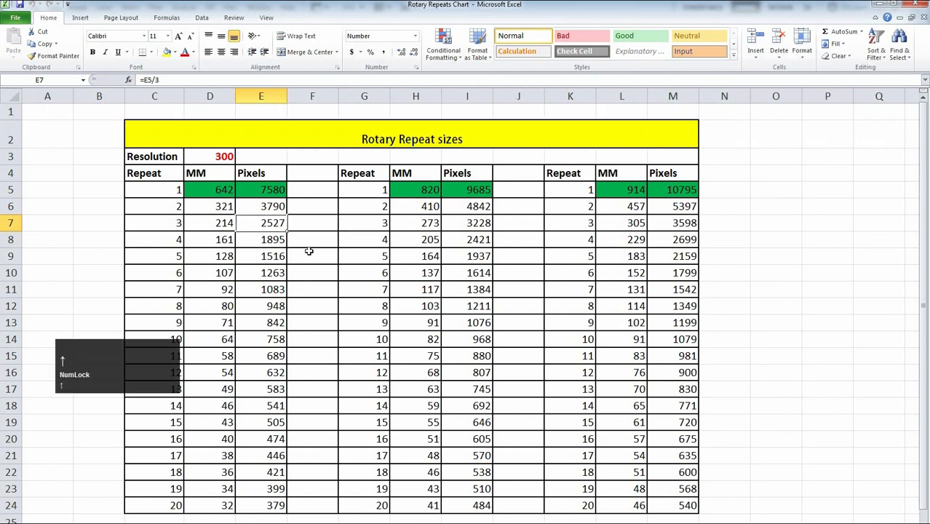
pyautogui.press('Down')
pyautogui.press('Up')
pyautogui.press('Down')
pyautogui.press('Up')
pyautogui.press('Down')
pyautogui.press('Up')
pyautogui.press('Down')
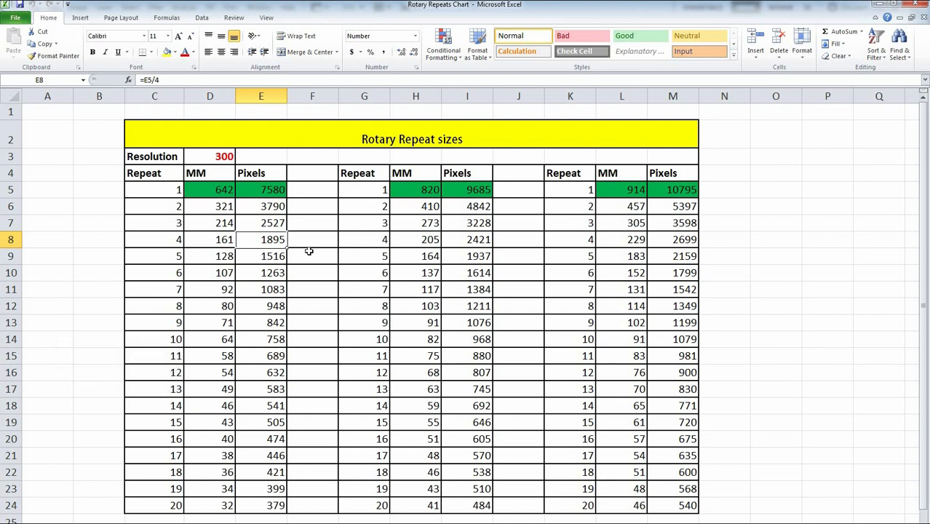
pyautogui.press('Down')
pyautogui.press('Down')
pyautogui.press('Up')
pyautogui.press('Up')
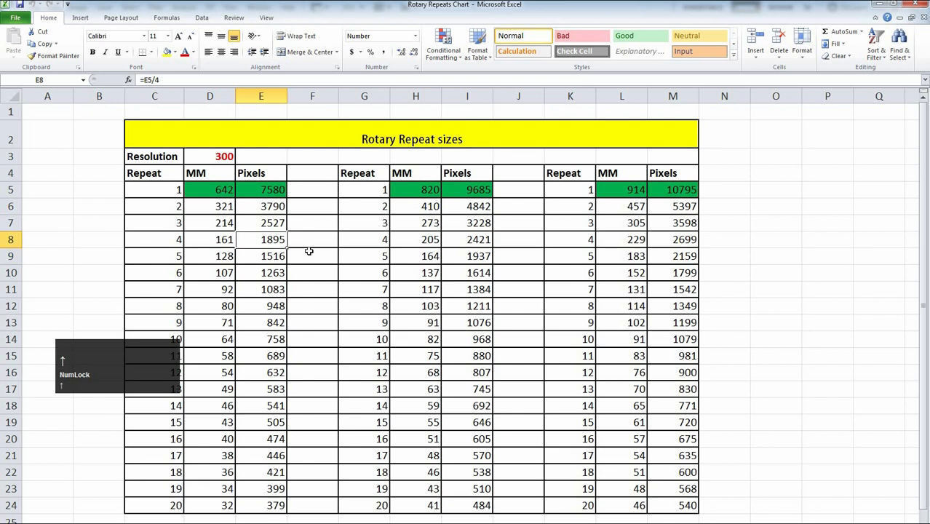
pyautogui.press('Up')
pyautogui.press('Down')
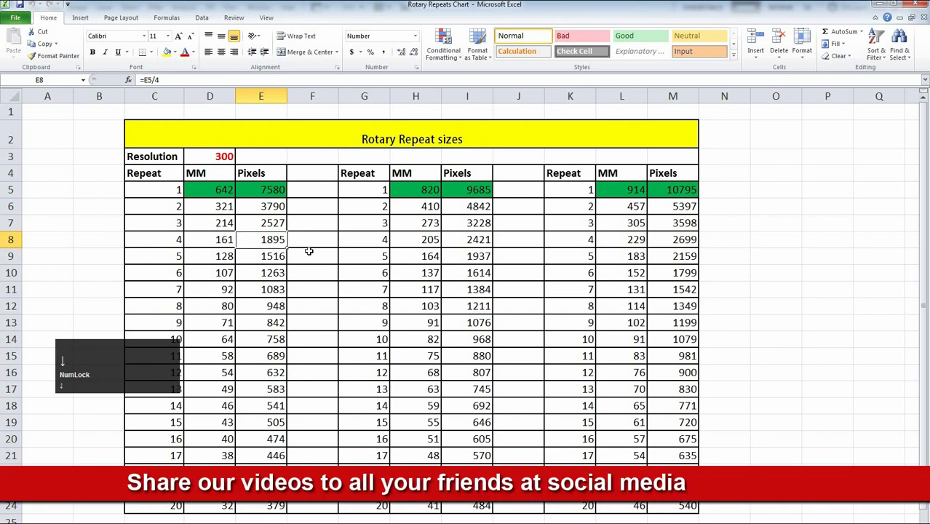
pyautogui.press('Up')
pyautogui.press('Down')
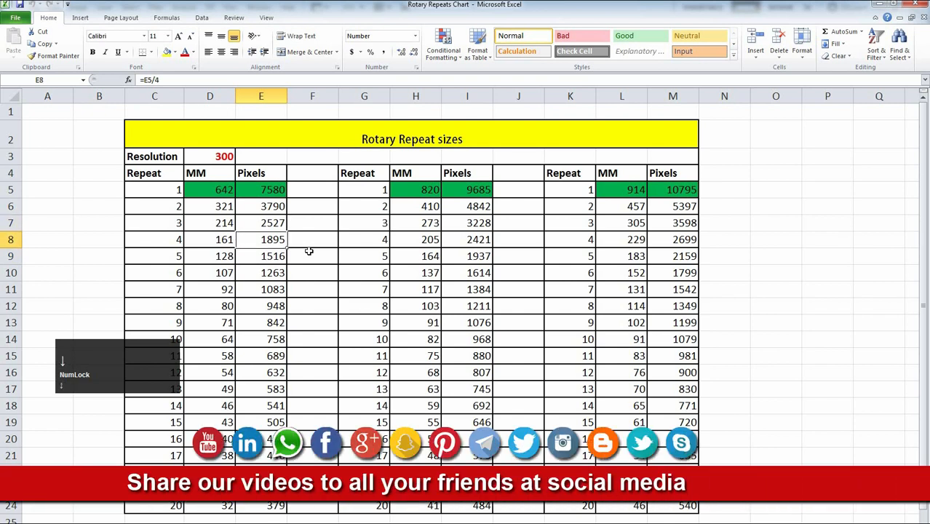
pyautogui.press('Up')
pyautogui.press('Down')
# Switch back to Photoshop and resize the image to a height of 1895 pixels with proportions constrained and Nearest Neighbor resampling.
pyautogui.press('alt')
pyautogui.hotkey('alt', 'Tab')
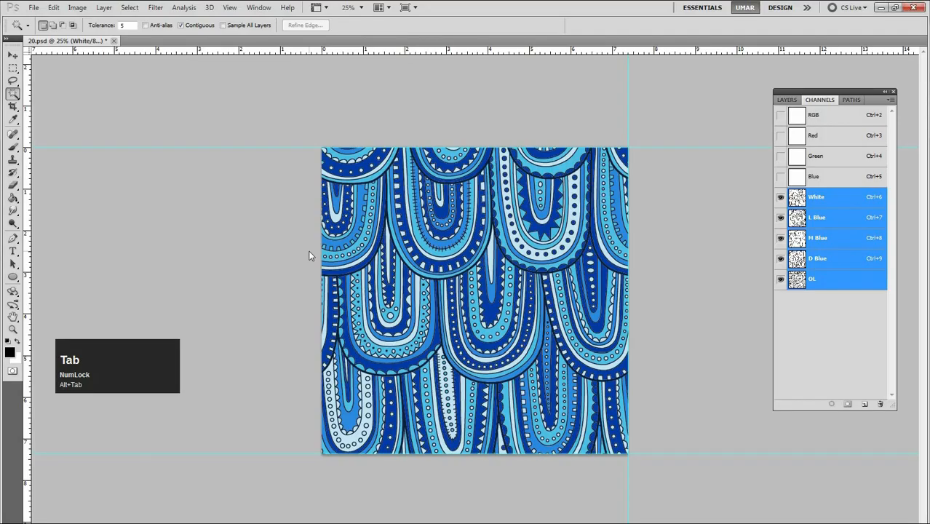
pyautogui.hotkey('ctrl', 'alt', 'i')
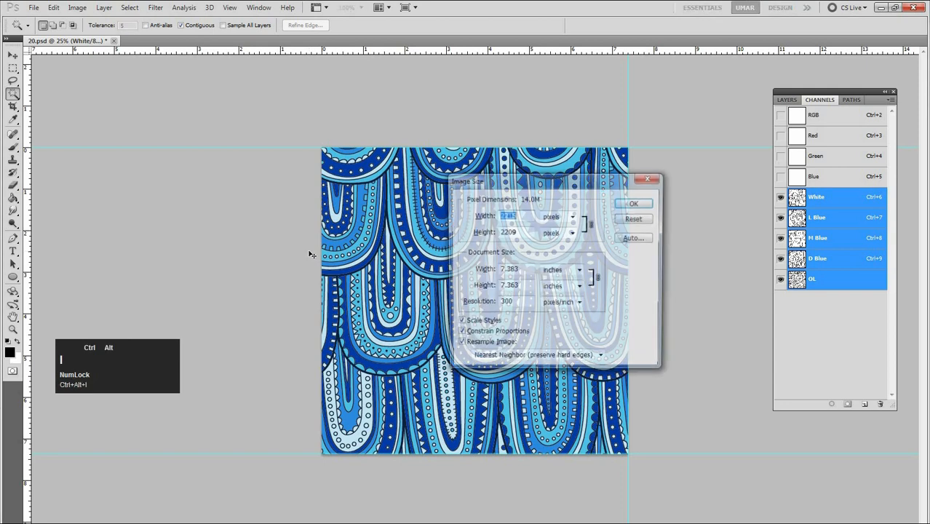
pyautogui.click(507, 231)
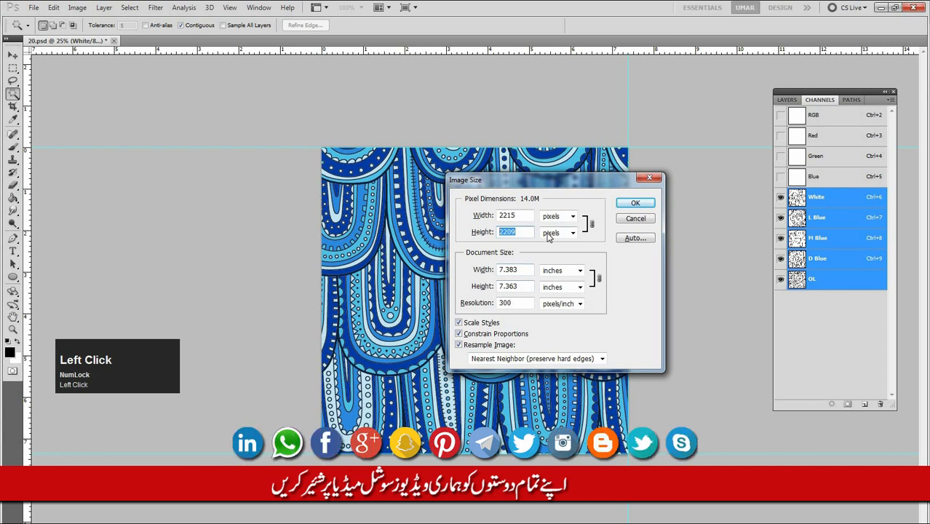
pyautogui.write('18')
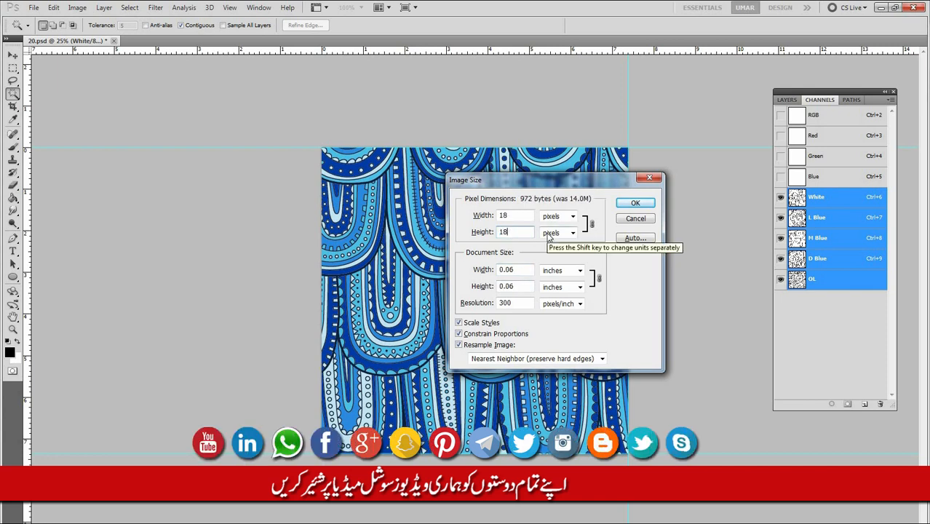
pyautogui.write('95')
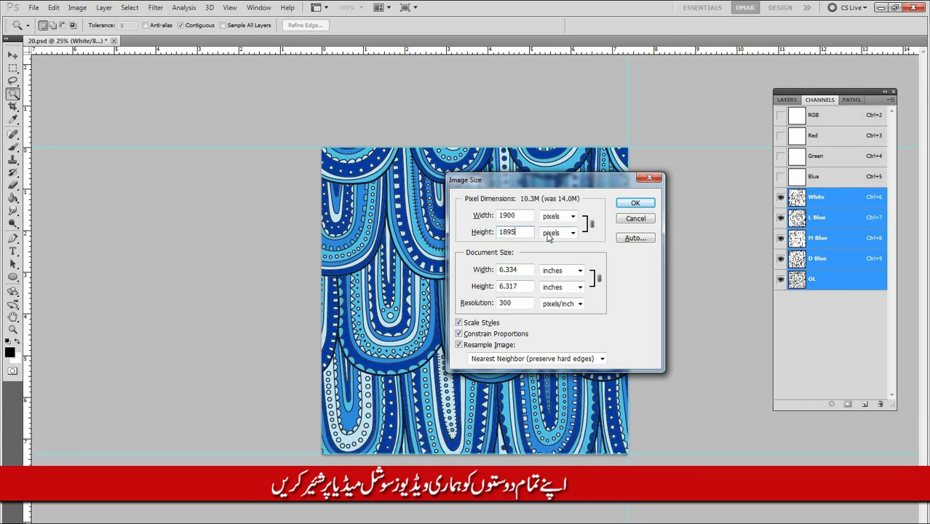
pyautogui.click(512, 233)
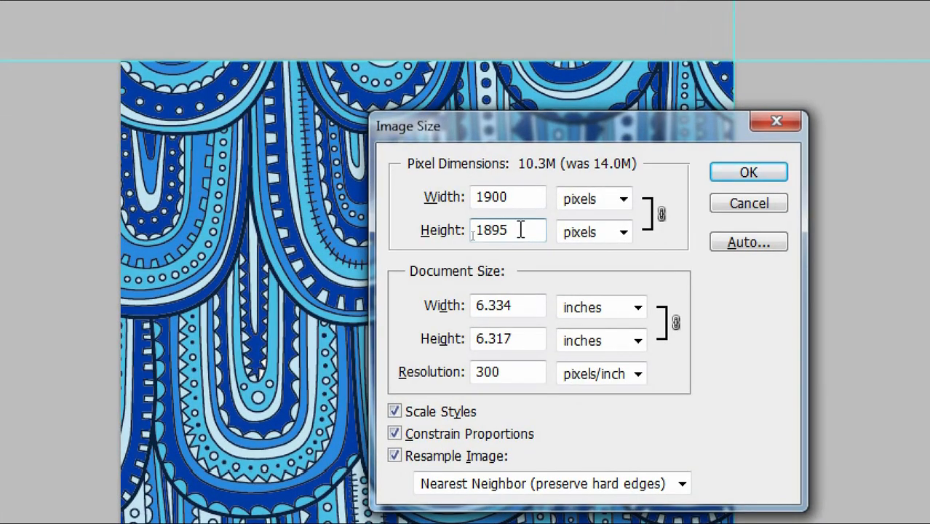
pyautogui.moveTo(524, 233); pyautogui.dragTo(408, 234)
pyautogui.write('18950')
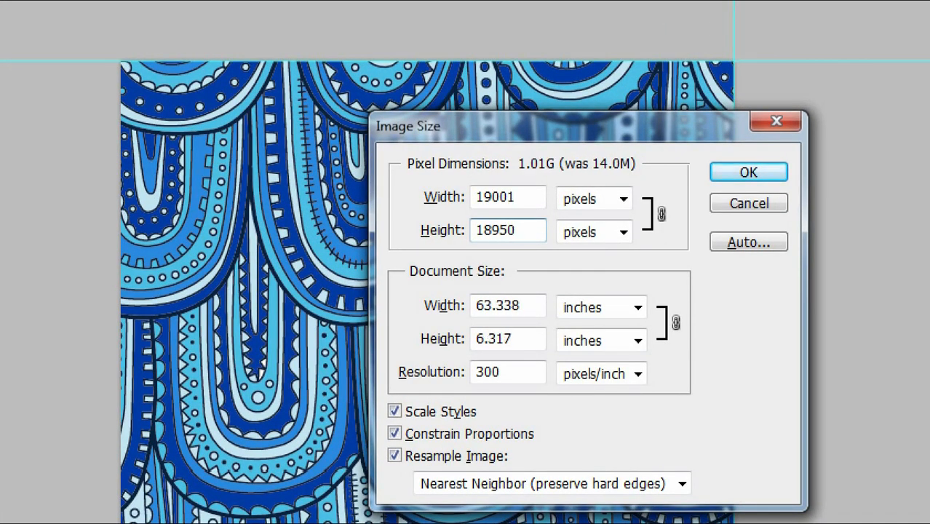
pyautogui.press('BackSpace')
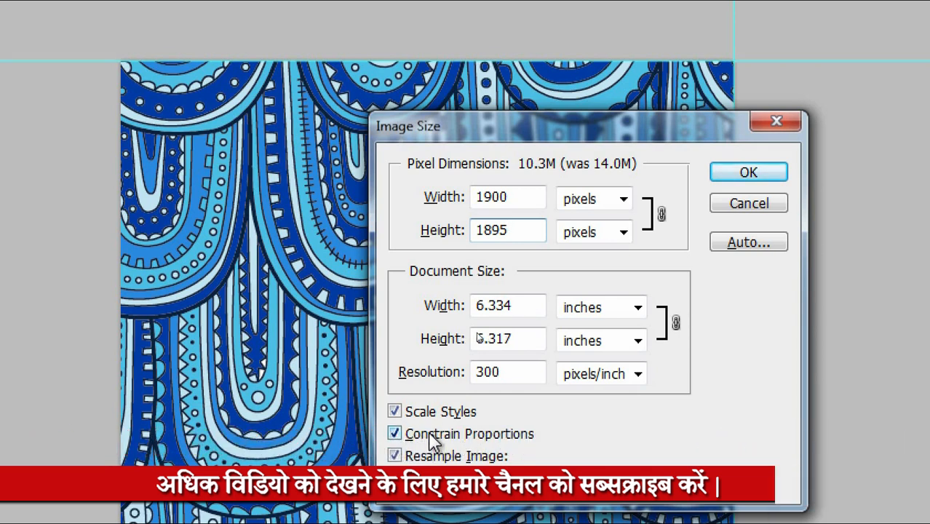
pyautogui.click(755, 176)
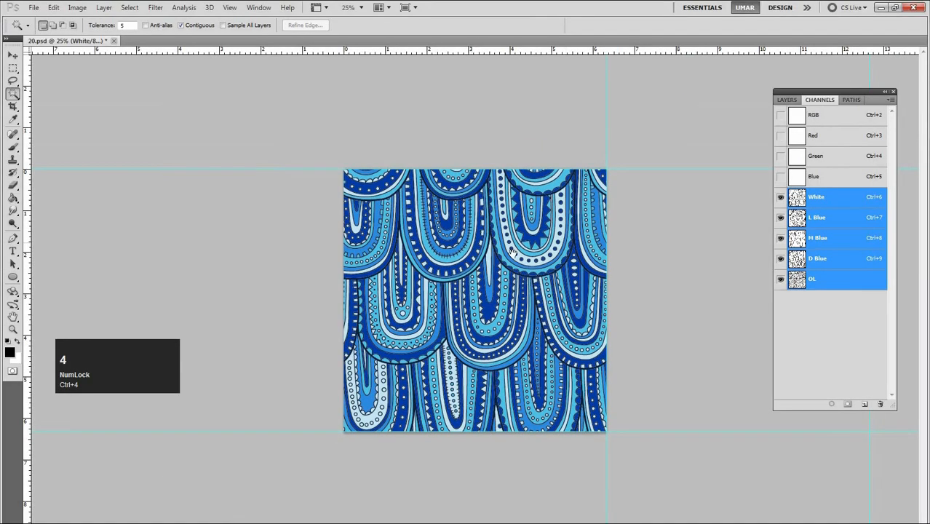
# Verify the resized document's dimensions in the Image Size settings and close them.
pyautogui.press('space')
pyautogui.hotkey('ctrl', 'alt', 'i')
pyautogui.click(635, 203)
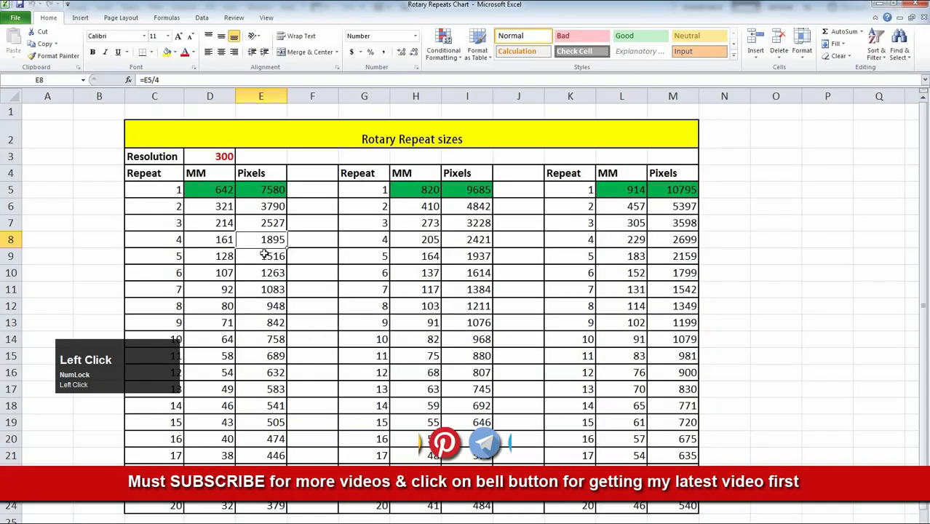
# Review the repeat count, millimetre and pixel values in the repeat 4 row of the 642 mm table in Excel.
pyautogui.click(166, 241)
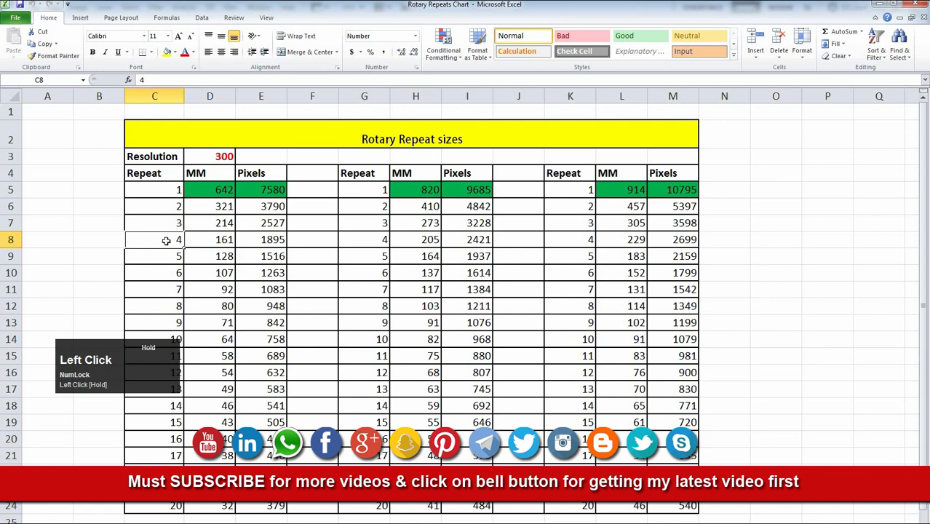
pyautogui.moveTo(197, 243); pyautogui.dragTo(262, 241)
pyautogui.moveTo(120, 242); pyautogui.dragTo(262, 240)
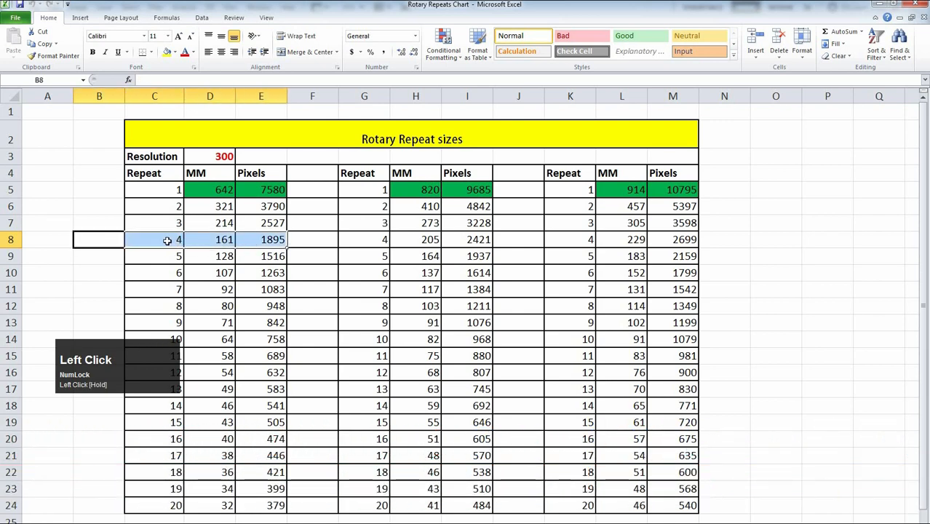
pyautogui.click(109, 275)
# Switch back to Photoshop and define the White channel alone as a pattern, keeping the name 20.psd.
pyautogui.hotkey('alt', 'Tab')
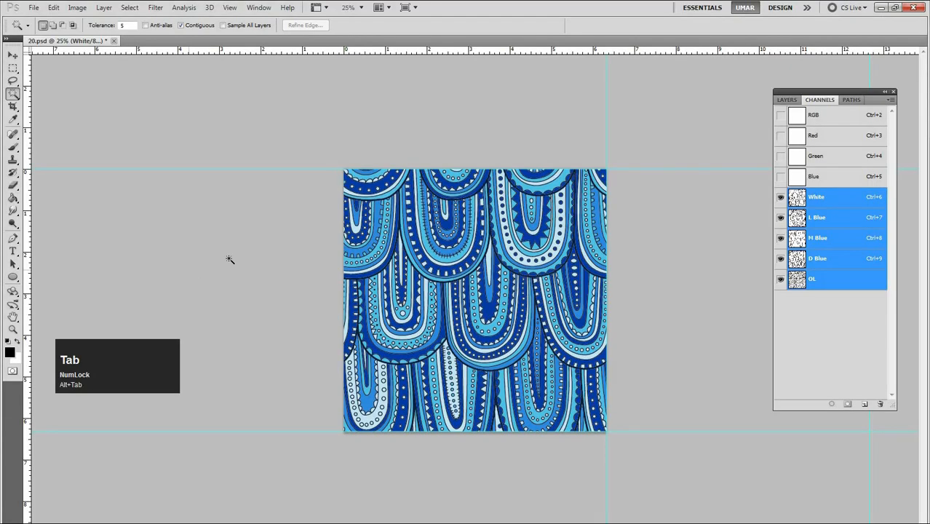
pyautogui.press('space')
pyautogui.press('ctrl')
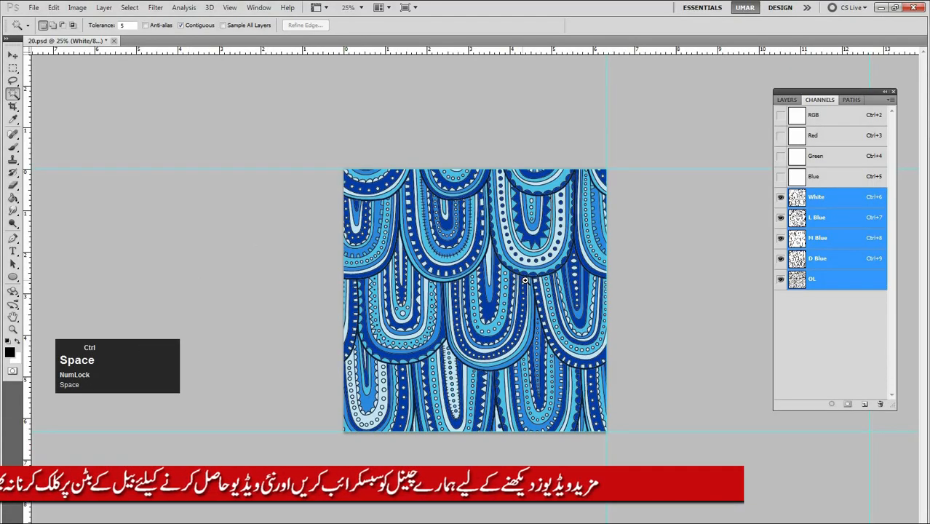
pyautogui.keyDown('ctrl'); pyautogui.click(529, 266); pyautogui.keyUp('ctrl')
pyautogui.keyDown('alt'); pyautogui.click(540, 269); pyautogui.keyUp('alt')
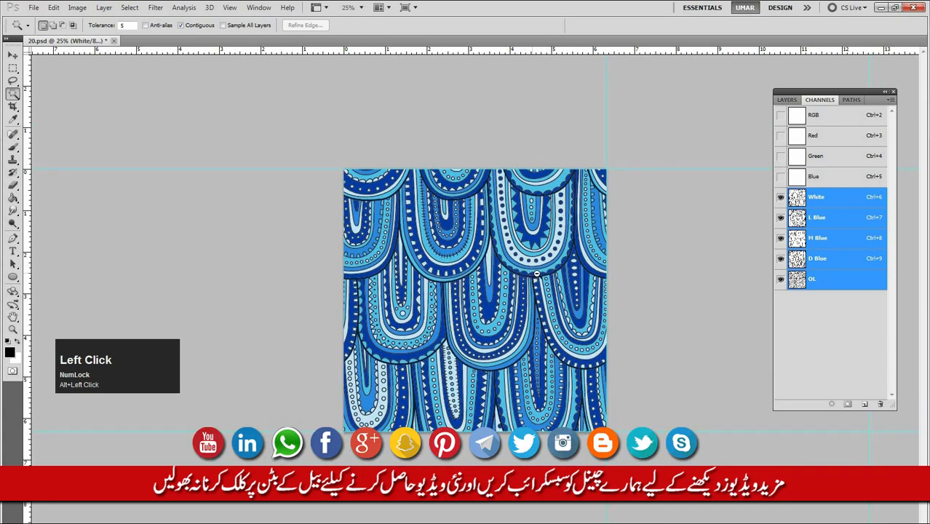
pyautogui.keyDown('alt'); pyautogui.click(539, 271); pyautogui.keyUp('alt')
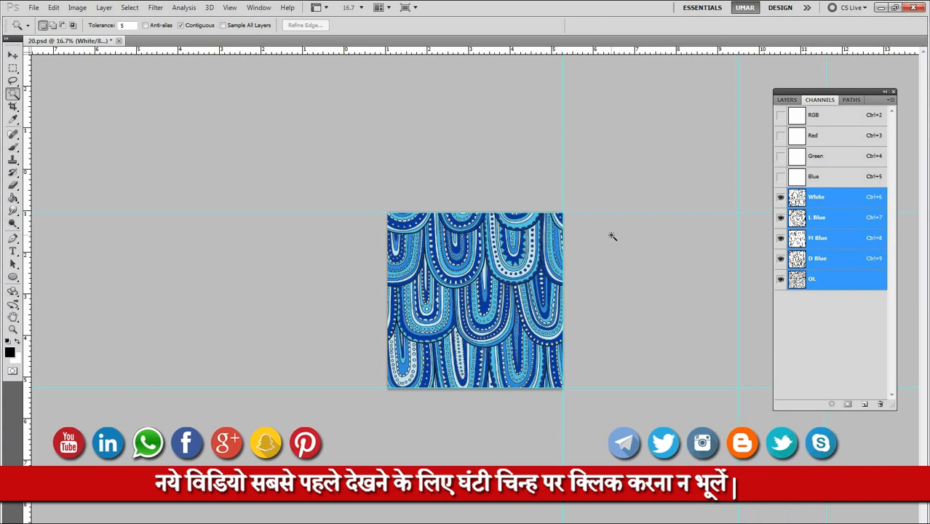
pyautogui.click(835, 206)
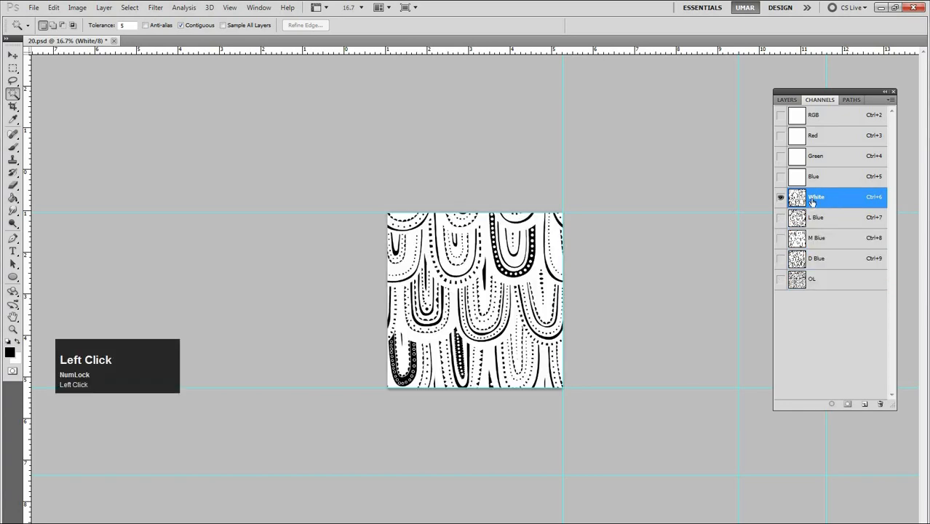
pyautogui.click(54, 8)
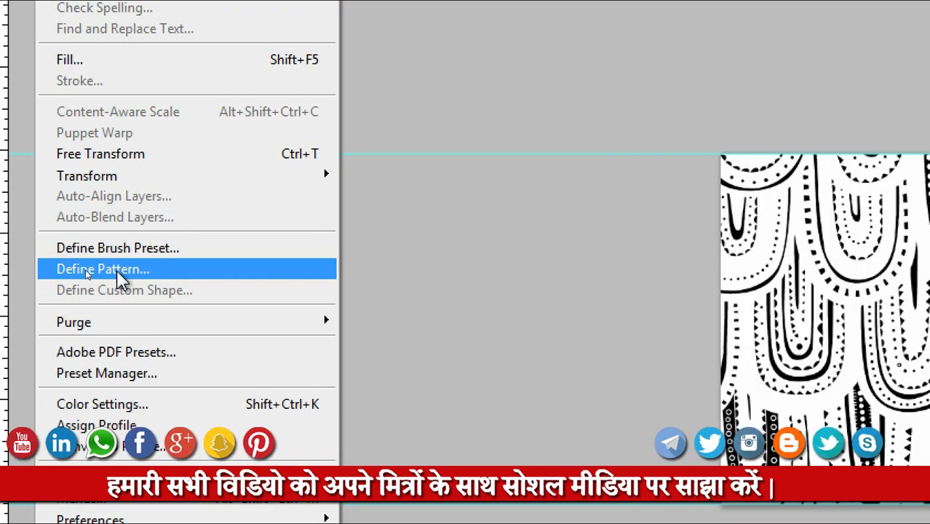
pyautogui.click(80, 270)
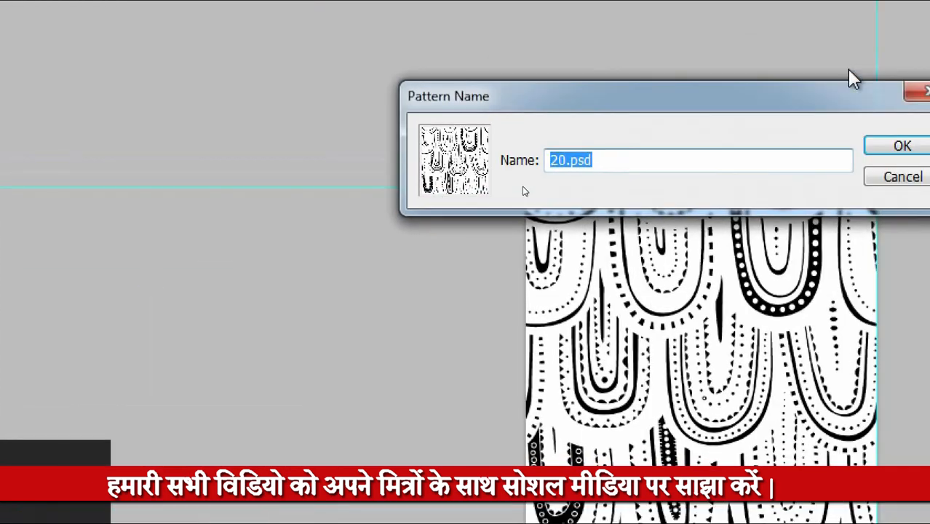
pyautogui.click(892, 146)
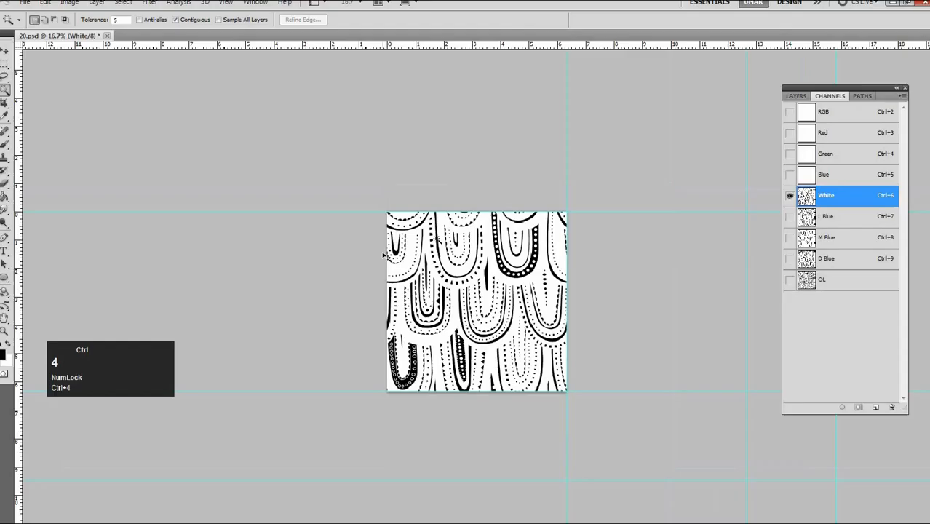
# Define the L Blue channel and the M Blue channel as separate patterns with the suggested names.
pyautogui.click(815, 218)
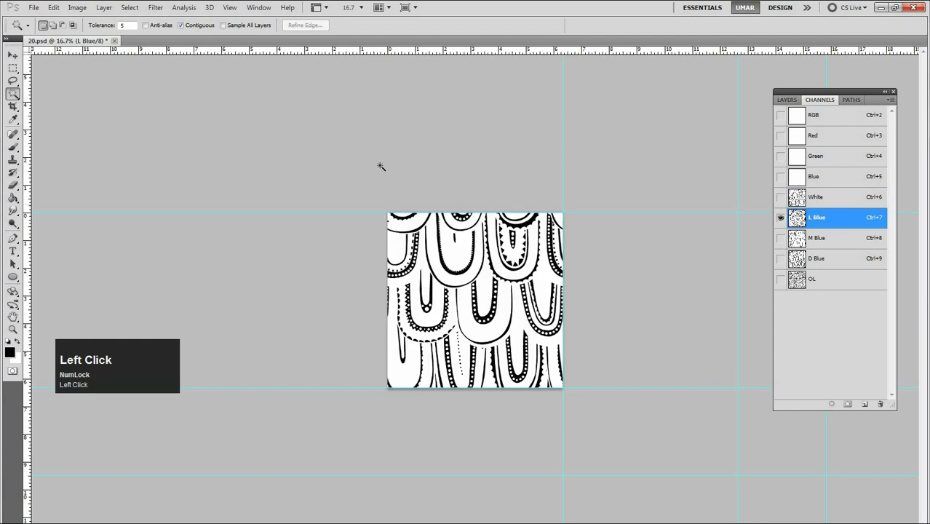
pyautogui.click(54, 9)
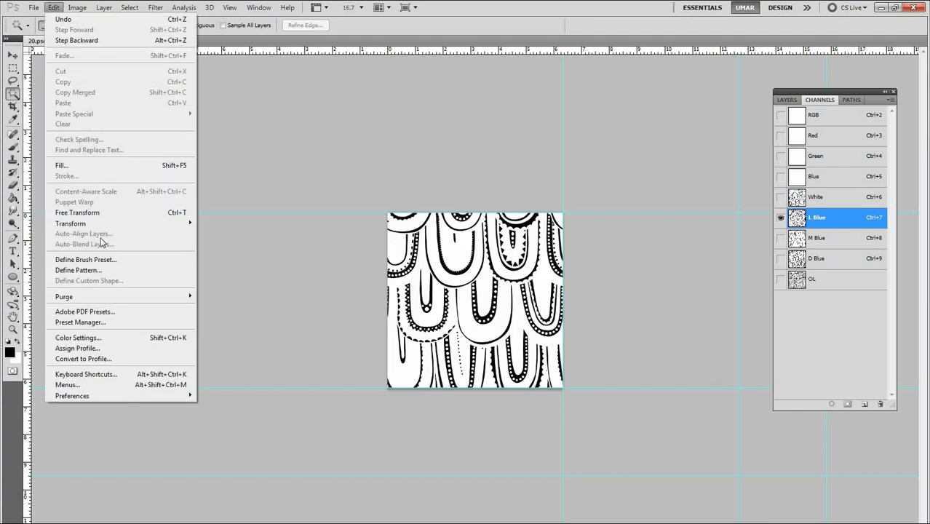
pyautogui.click(88, 269)
pyautogui.click(556, 193)
pyautogui.hotkey('ctrl', '8')
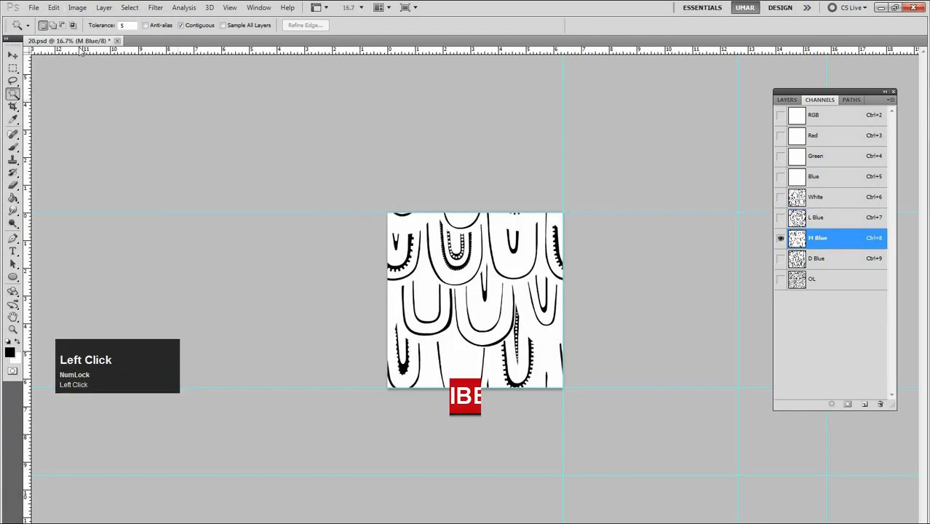
pyautogui.click(54, 8)
pyautogui.click(85, 270)
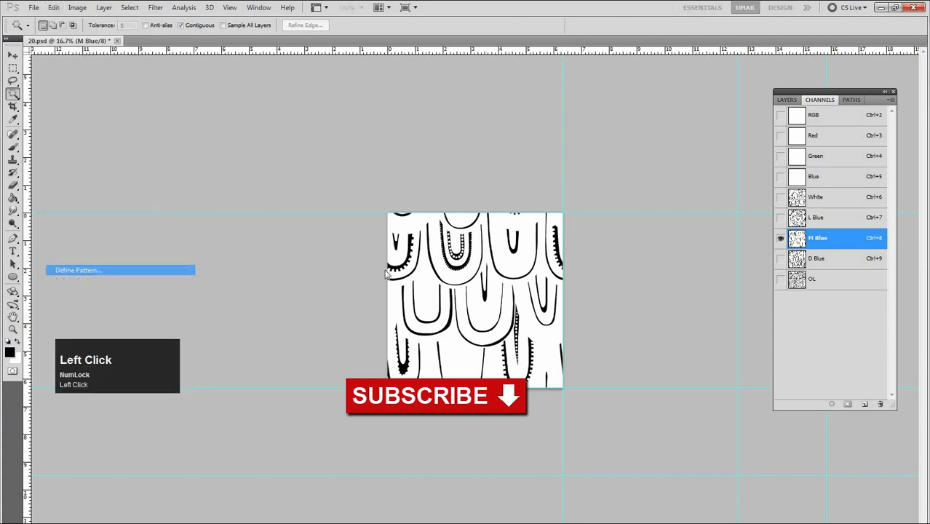
pyautogui.click(585, 195)
# Define the D Blue channel and the OL channel as separate patterns with the suggested names.
pyautogui.click(824, 261)
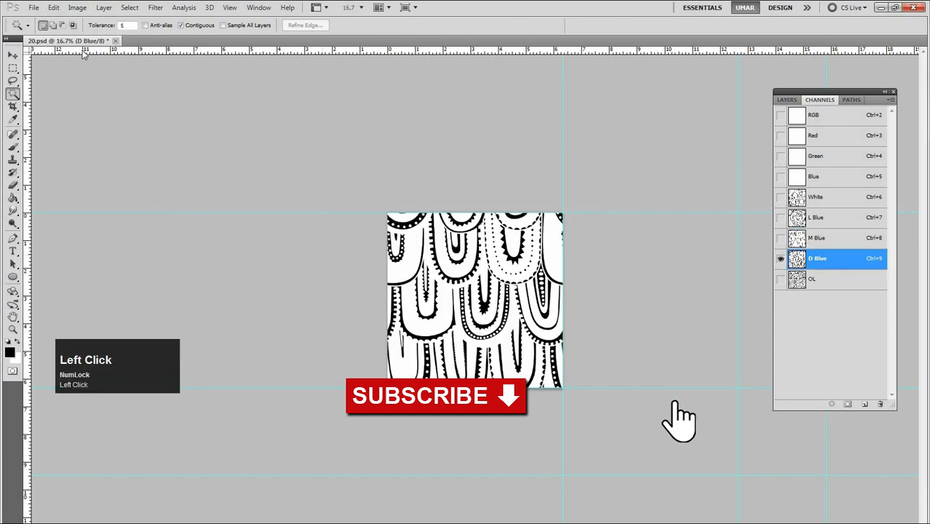
pyautogui.click(54, 8)
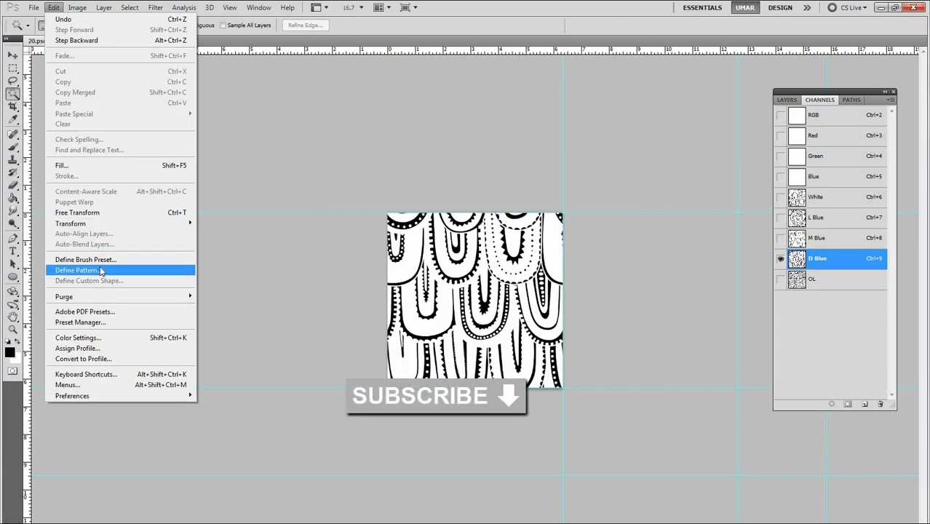
pyautogui.click(100, 270)
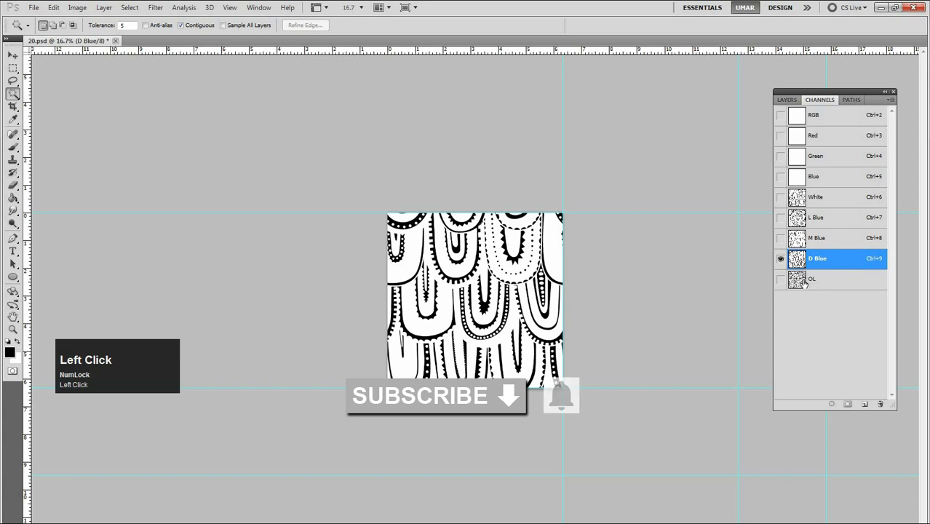
pyautogui.click(805, 280)
pyautogui.click(54, 7)
pyautogui.click(88, 270)
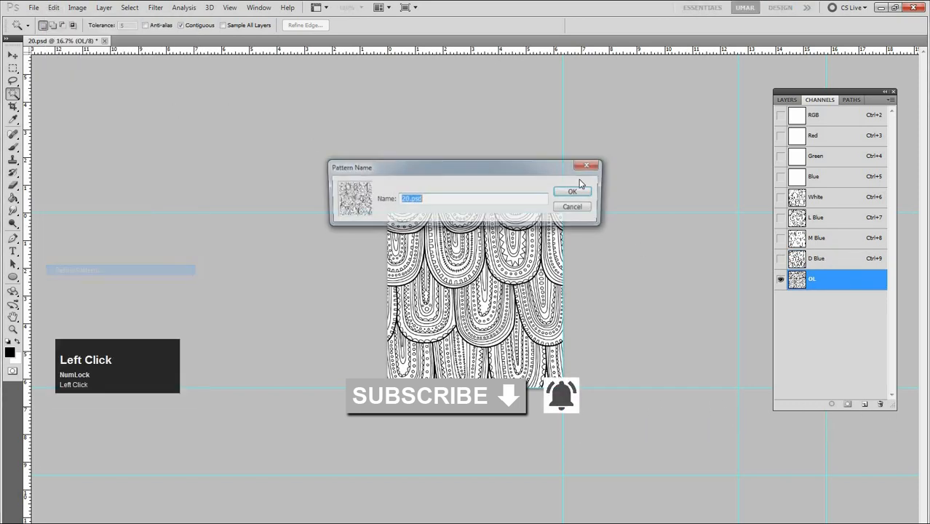
pyautogui.click(582, 191)
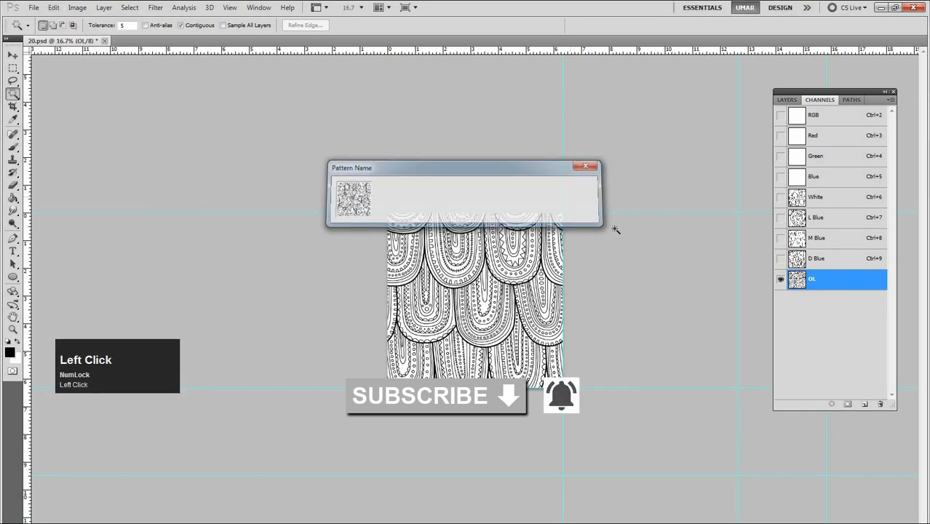
# Select all five colour channels from White to OL together, clear their entire contents, and deselect.
pyautogui.keyDown('shift'); pyautogui.click(823, 263); pyautogui.keyUp('shift')
pyautogui.keyDown('shift'); pyautogui.click(827, 238); pyautogui.keyUp('shift')
pyautogui.keyDown('shift'); pyautogui.click(830, 218); pyautogui.keyUp('shift')
pyautogui.keyDown('shift'); pyautogui.click(835, 201); pyautogui.keyUp('shift')
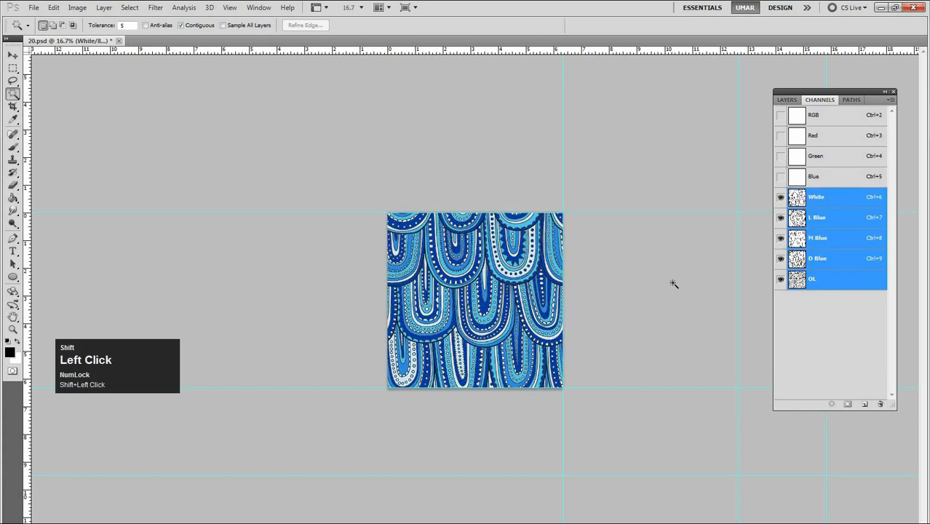
pyautogui.keyDown('alt'); pyautogui.click(539, 340); pyautogui.keyUp('alt')
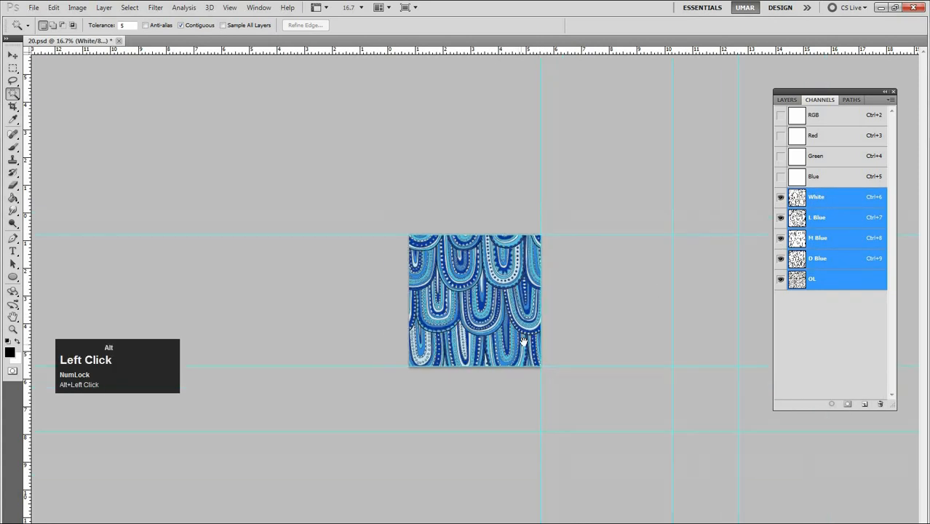
pyautogui.hotkey('ctrl', 'a')
pyautogui.press('Delete')
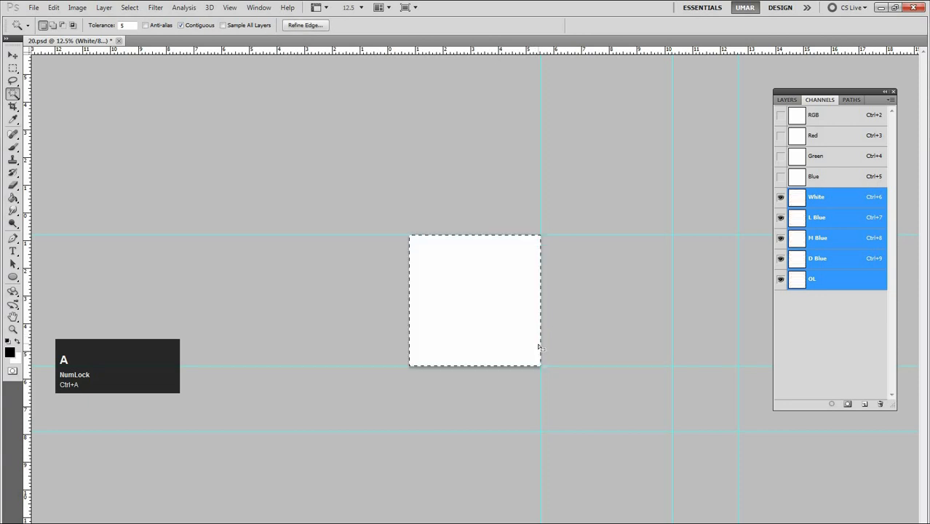
pyautogui.hotkey('ctrl', 'd')
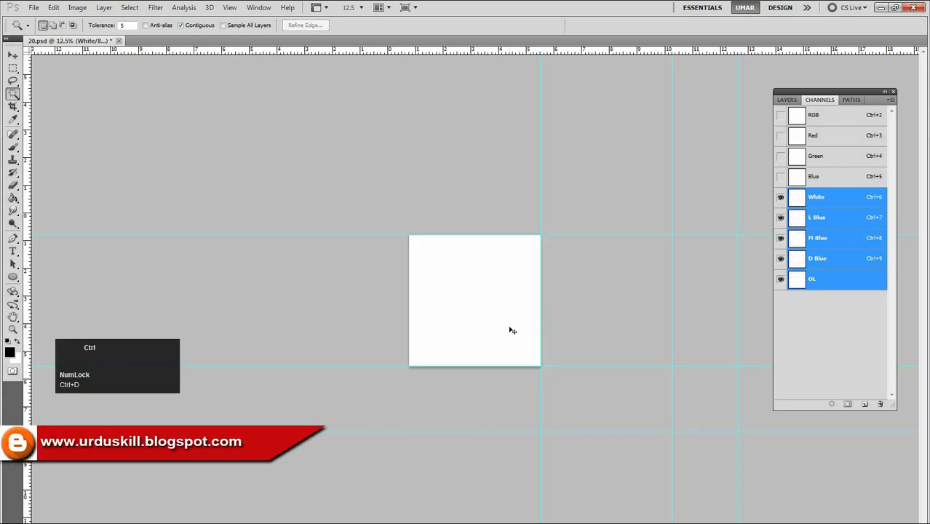
# Enlarge the canvas to 42 inches wide and 25.267 inches high, keeping the centre anchor.
pyautogui.hotkey('ctrl', 'alt', 'c')
pyautogui.click(596, 284)
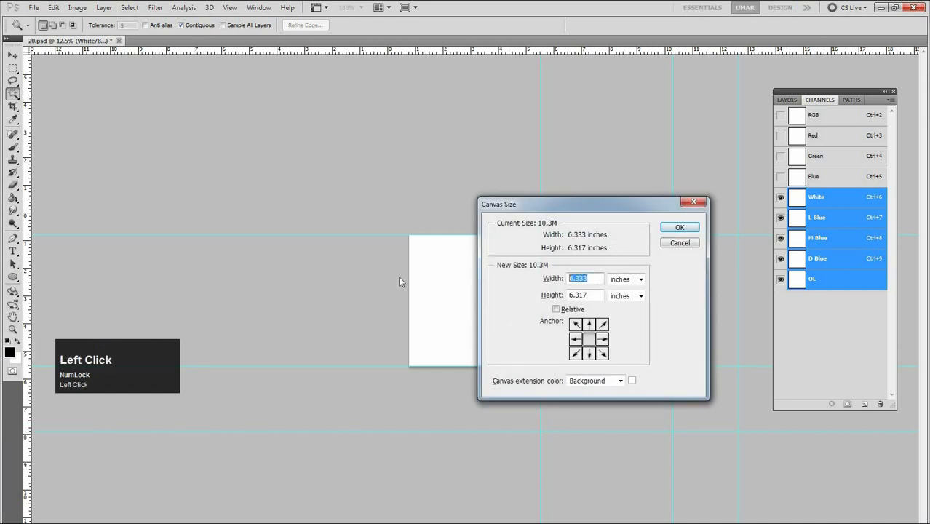
pyautogui.write('42')
pyautogui.press('Tab')
pyautogui.press('Tab')
pyautogui.write('25')
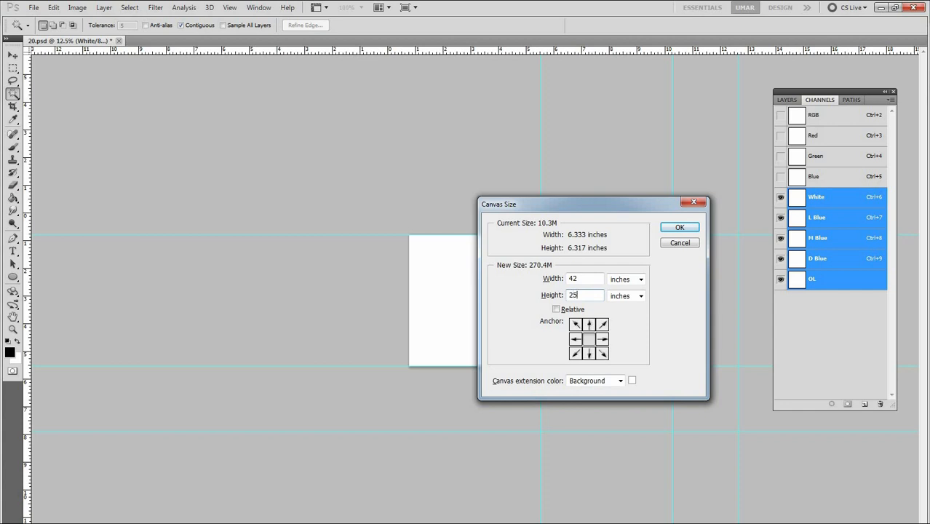
pyautogui.press('Return')
# Check the enlarged document's pixel height in the Image Size settings and close them without changing values.
pyautogui.hotkey('ctrl', 'alt', 'i')
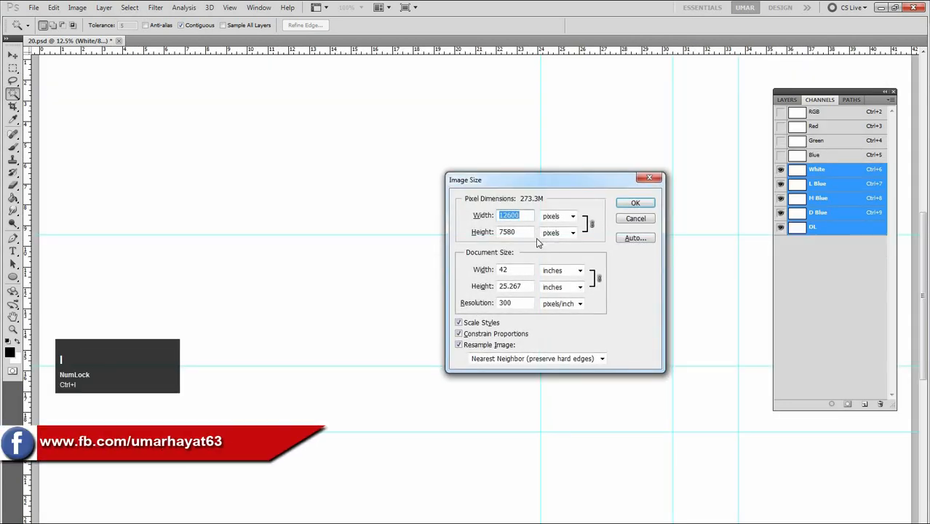
pyautogui.click(507, 231)
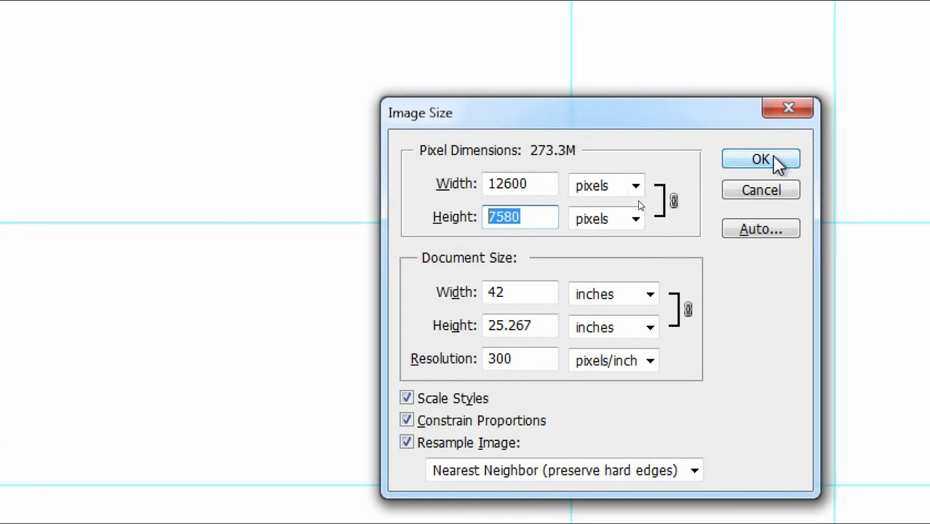
pyautogui.click(776, 162)
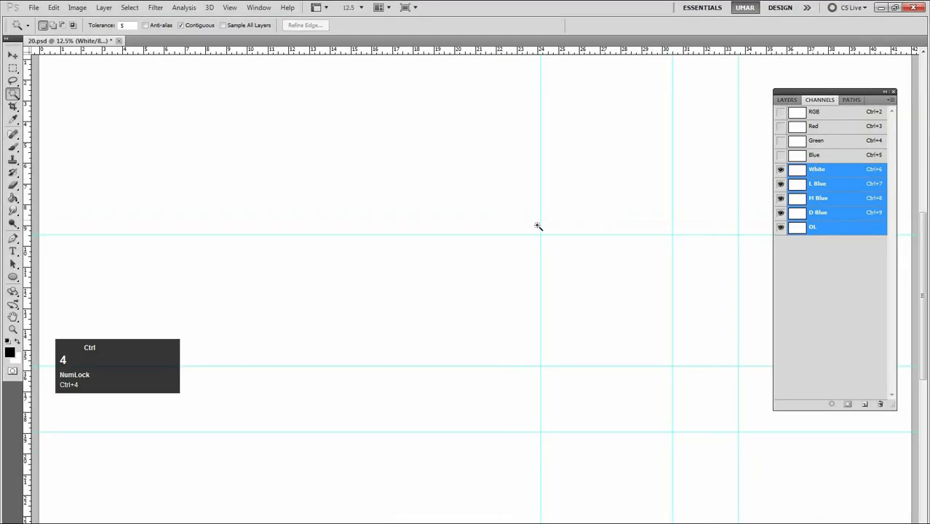
# Make only the OL channel active and open the Fill settings with Pattern as the contents.
pyautogui.keyDown('alt'); pyautogui.click(505, 279); pyautogui.keyUp('alt')
pyautogui.keyDown('alt'); pyautogui.click(477, 297); pyautogui.keyUp('alt')
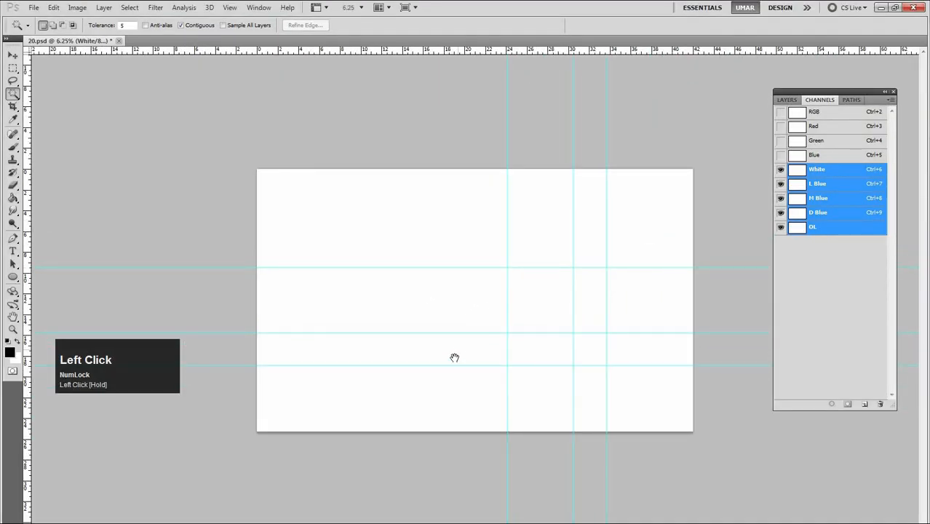
pyautogui.click(836, 175)
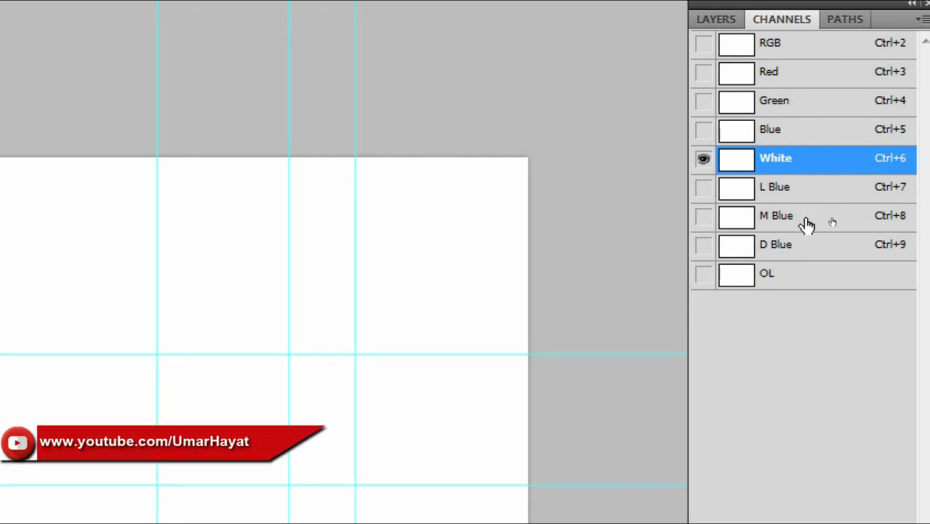
pyautogui.click(812, 284)
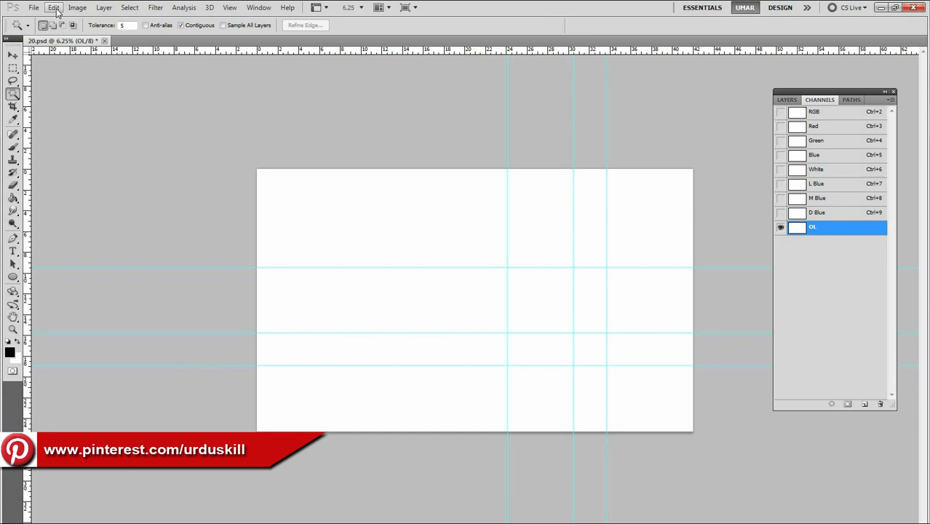
pyautogui.press('ctrl')
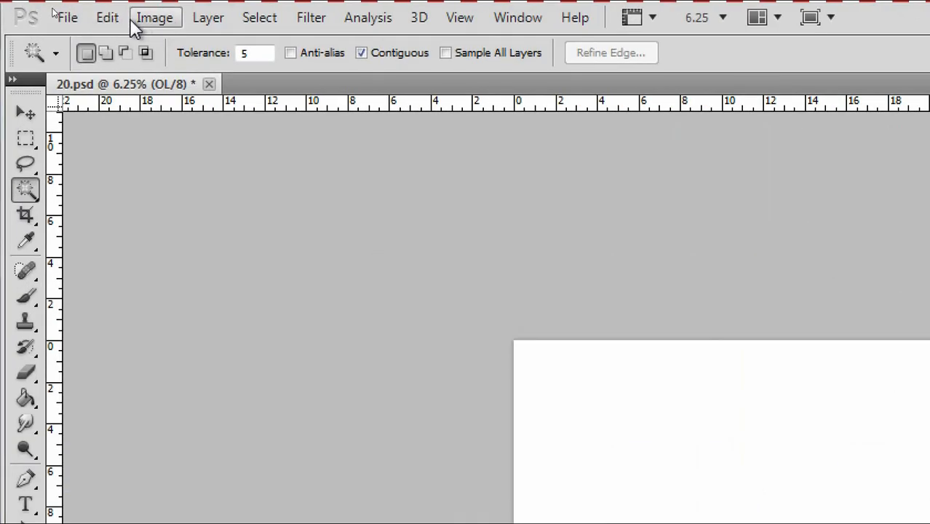
pyautogui.click(54, 10)
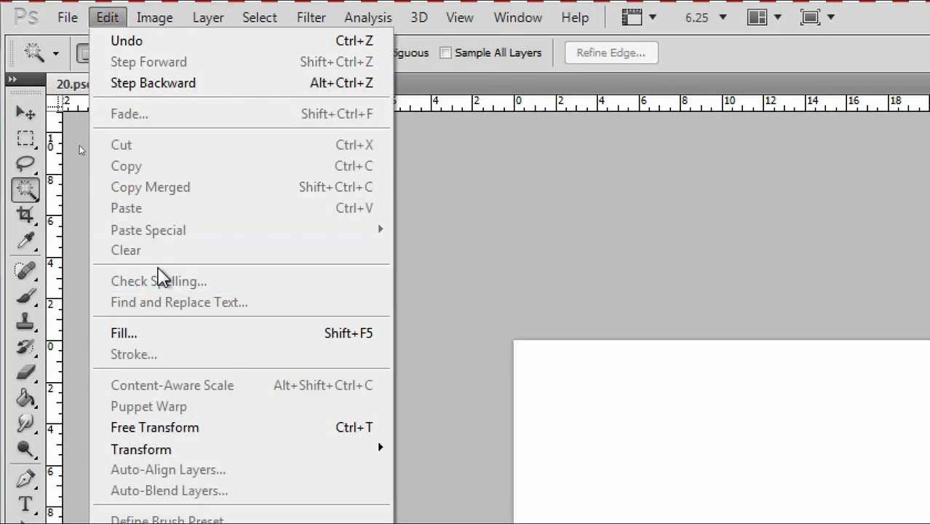
pyautogui.click(136, 334)
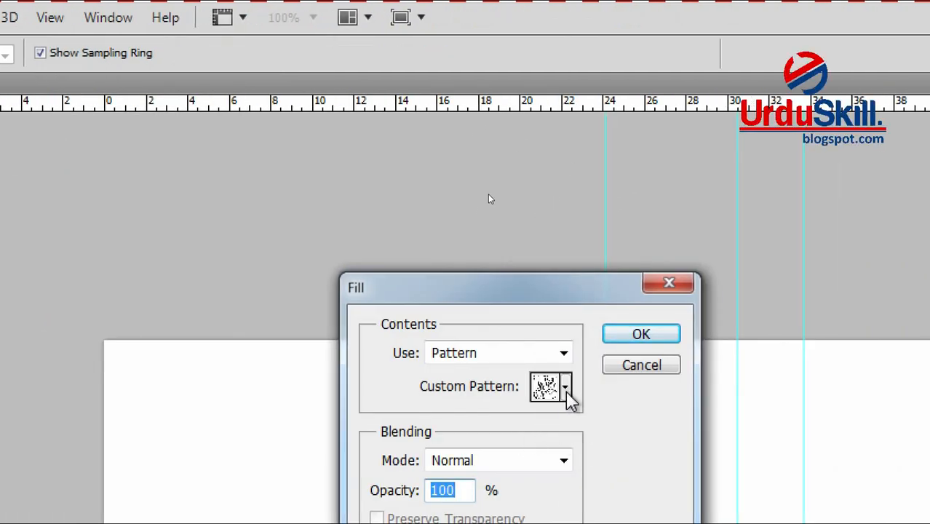
pyautogui.click(566, 388)
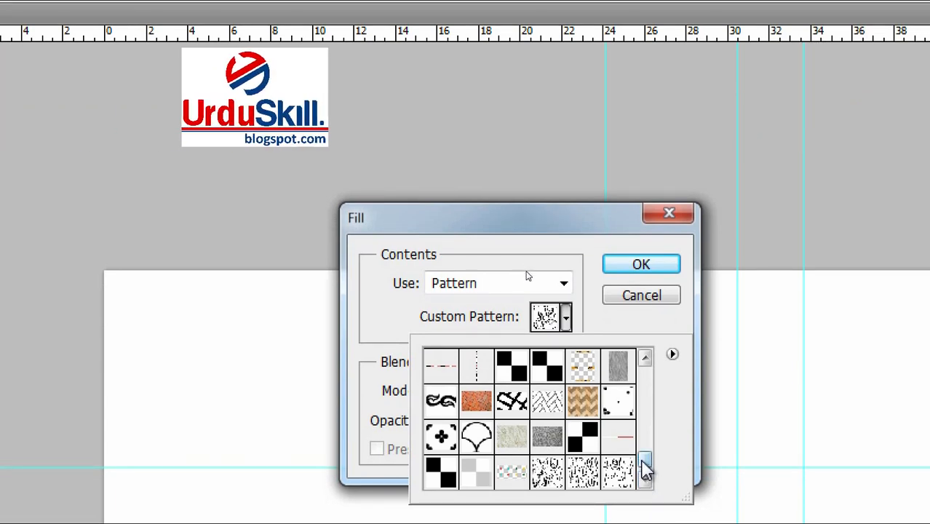
pyautogui.click(645, 480)
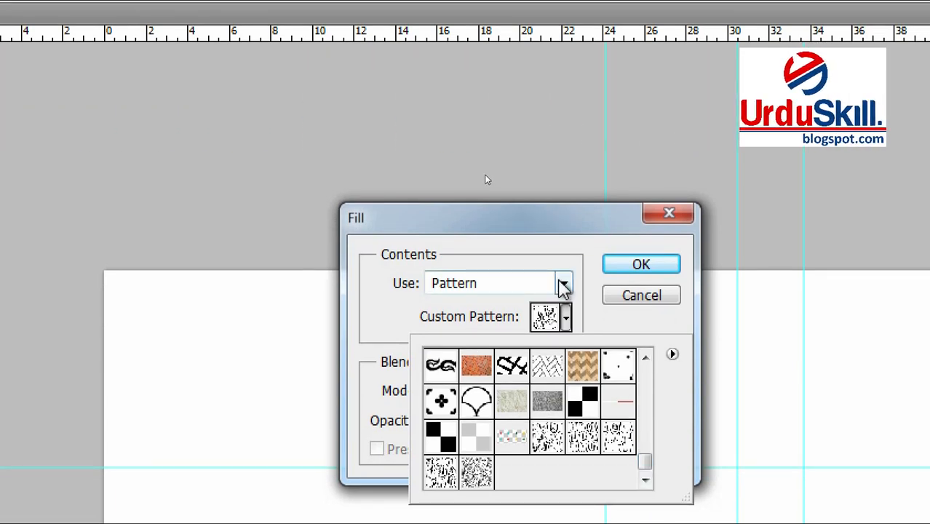
pyautogui.click(562, 283)
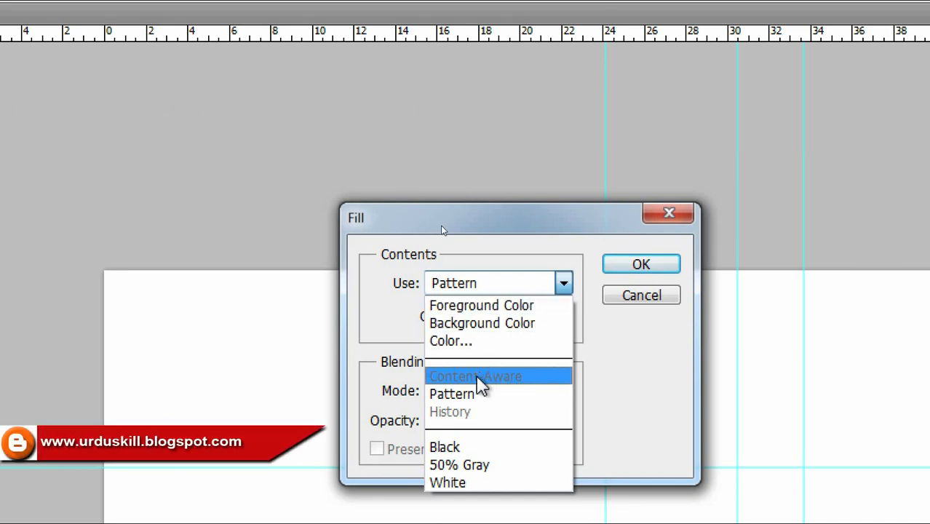
pyautogui.click(475, 395)
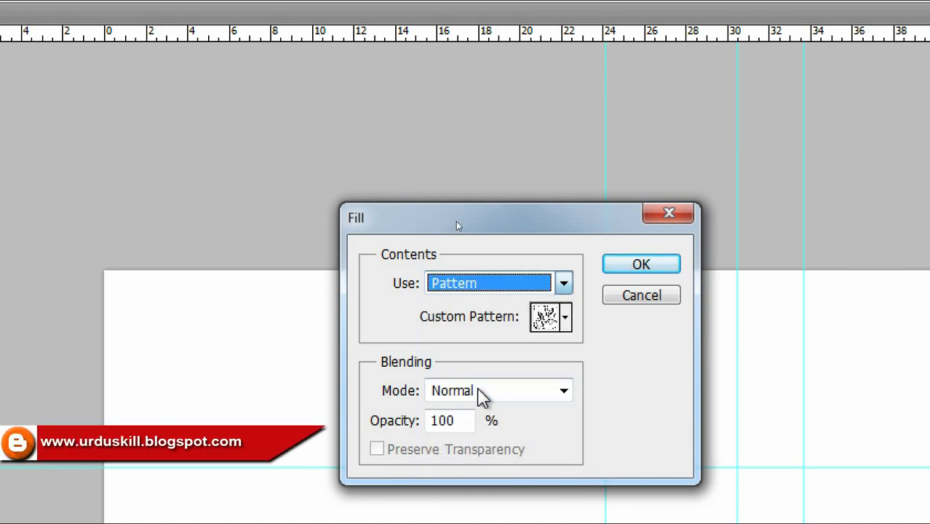
# Fill the OL channel with the last custom pattern in the library, using Normal mode and 100% opacity.
pyautogui.click(572, 327)
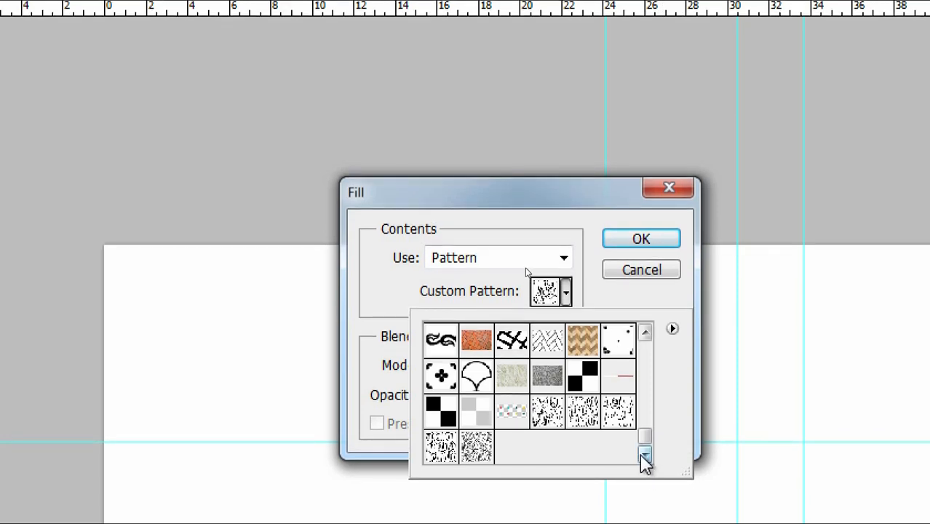
pyautogui.click(476, 450)
pyautogui.click(428, 452)
pyautogui.click(617, 415)
pyautogui.click(549, 413)
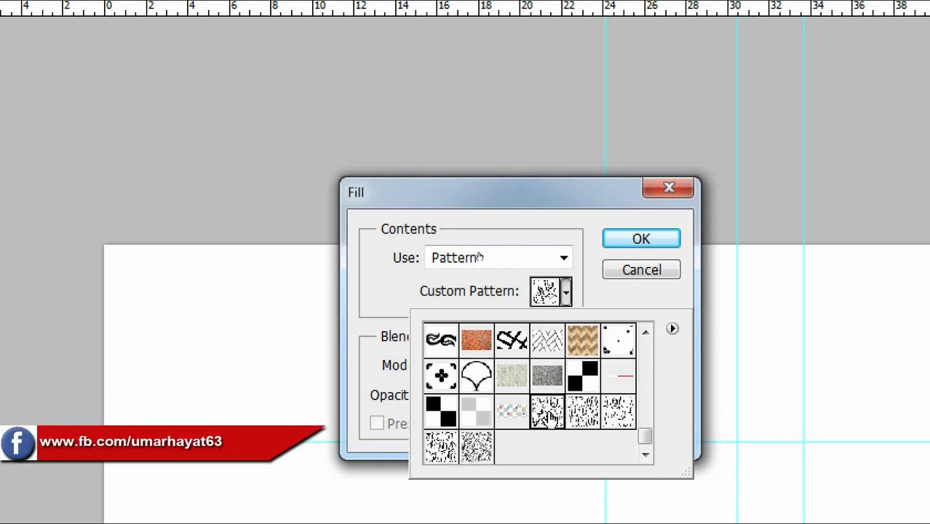
pyautogui.click(481, 451)
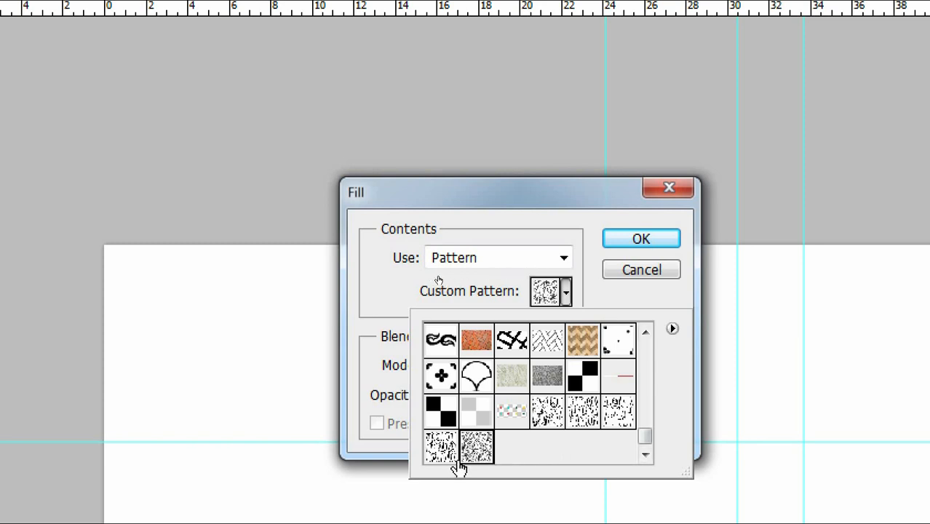
pyautogui.click(663, 242)
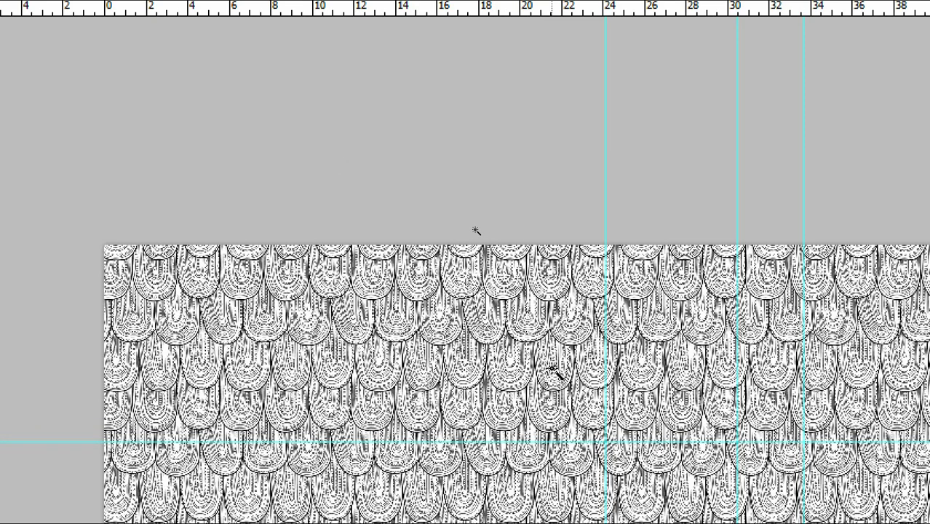
pyautogui.rightClick(547, 377)
pyautogui.click(590, 390)
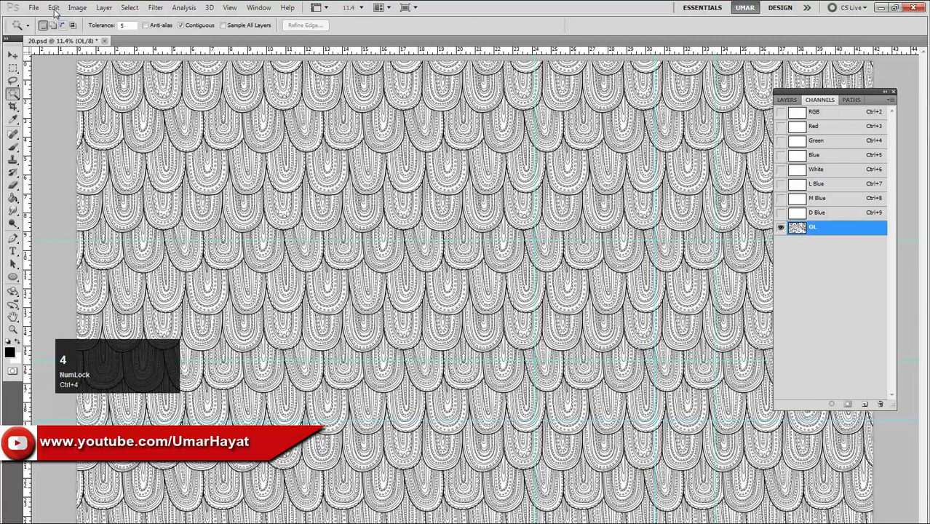
# Fill the D Blue channel with its own defined custom pattern at 100% opacity in Normal mode.
pyautogui.click(54, 7)
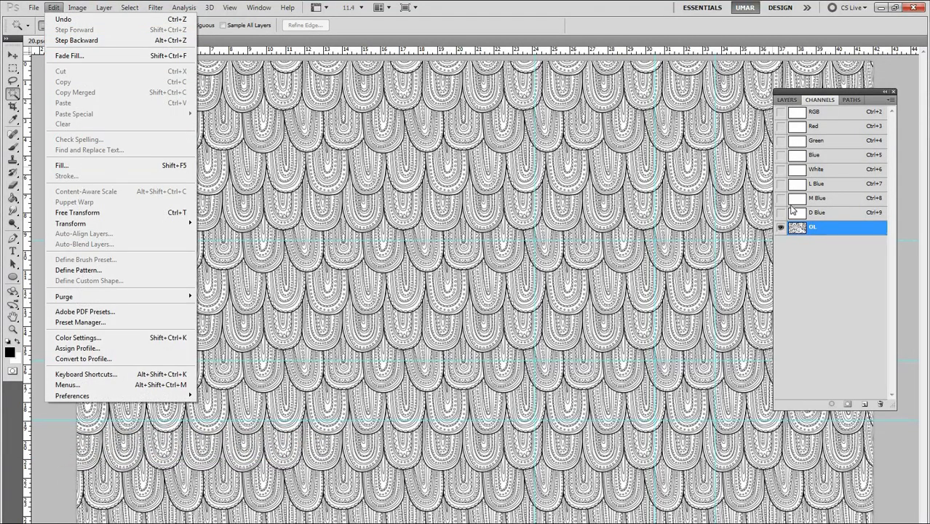
pyautogui.click(819, 212)
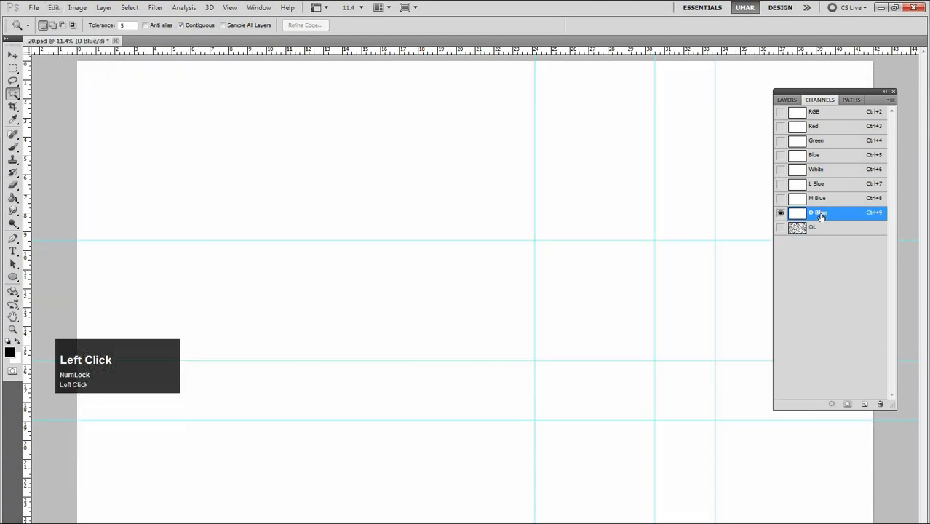
pyautogui.click(54, 8)
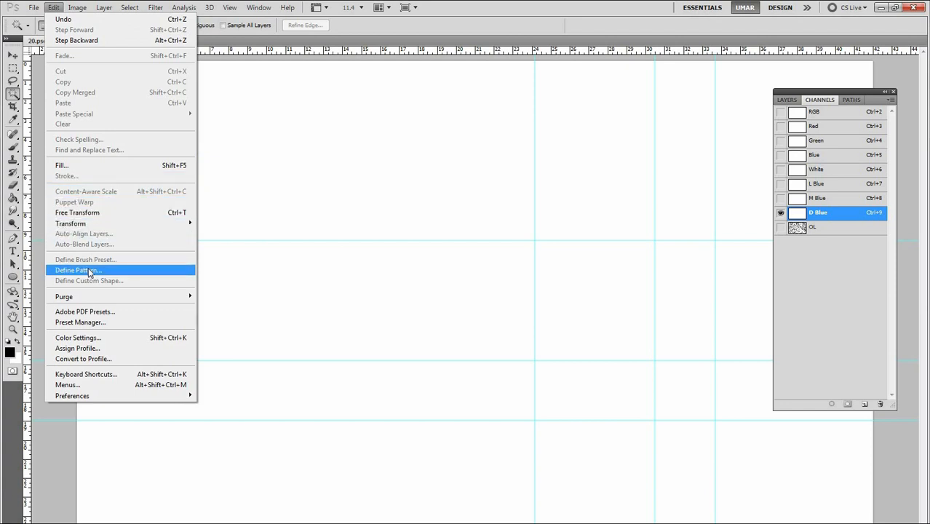
pyautogui.click(85, 166)
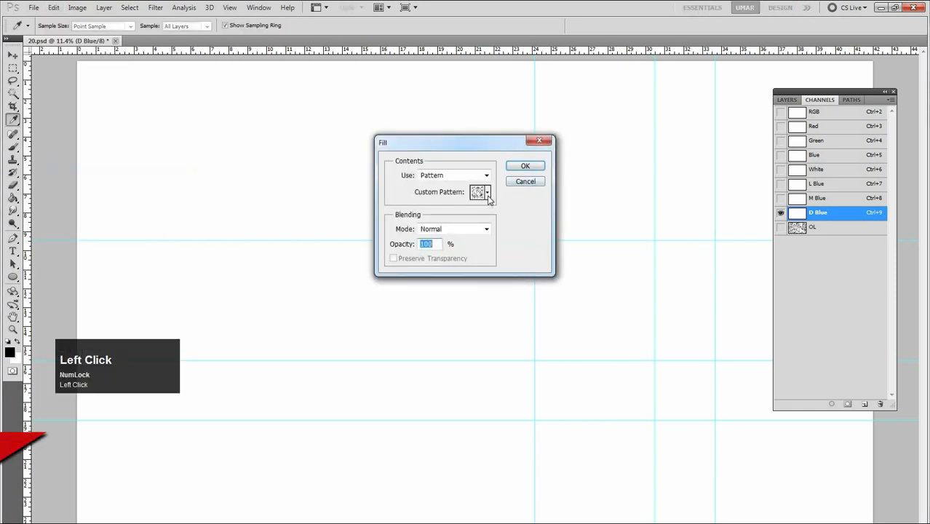
pyautogui.click(487, 192)
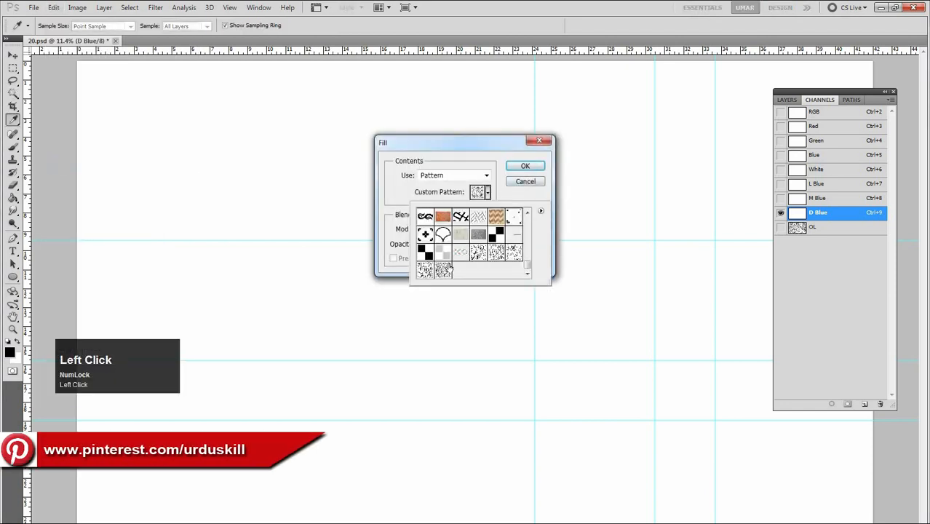
pyautogui.click(524, 171)
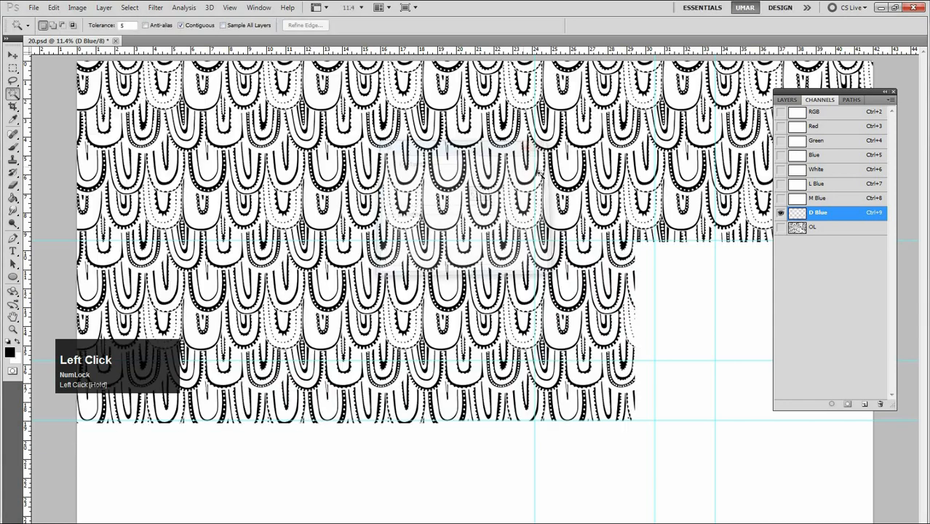
pyautogui.press('w')
# Fill the M Blue channel with its matching defined custom pattern, keeping the Normal mode and 100% opacity.
pyautogui.click(815, 201)
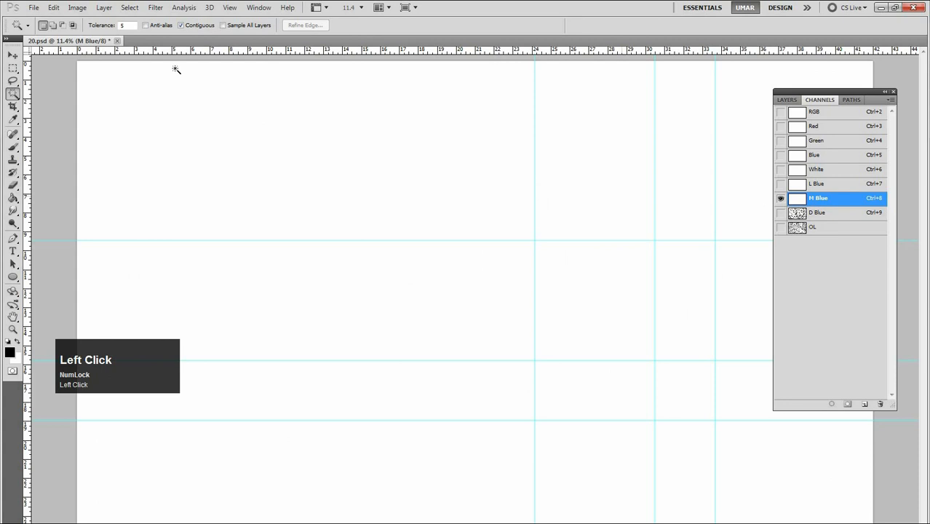
pyautogui.click(56, 9)
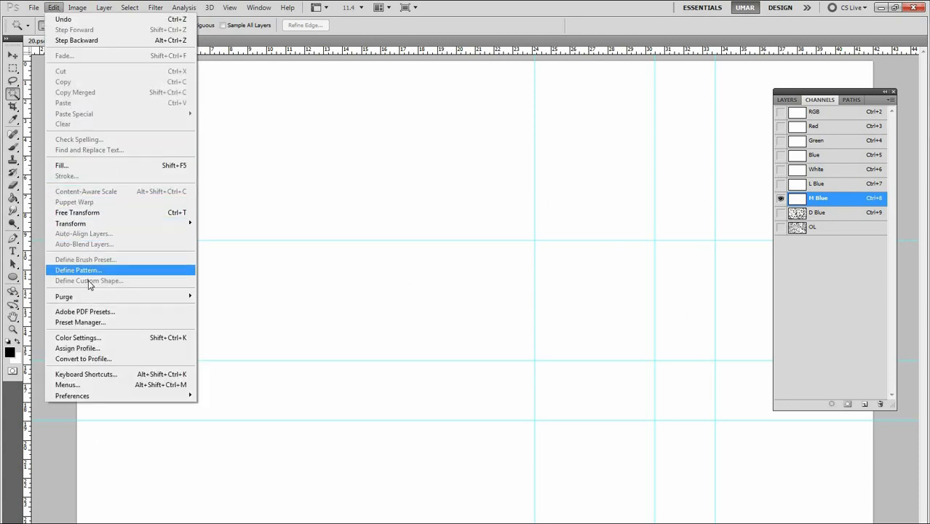
pyautogui.click(62, 165)
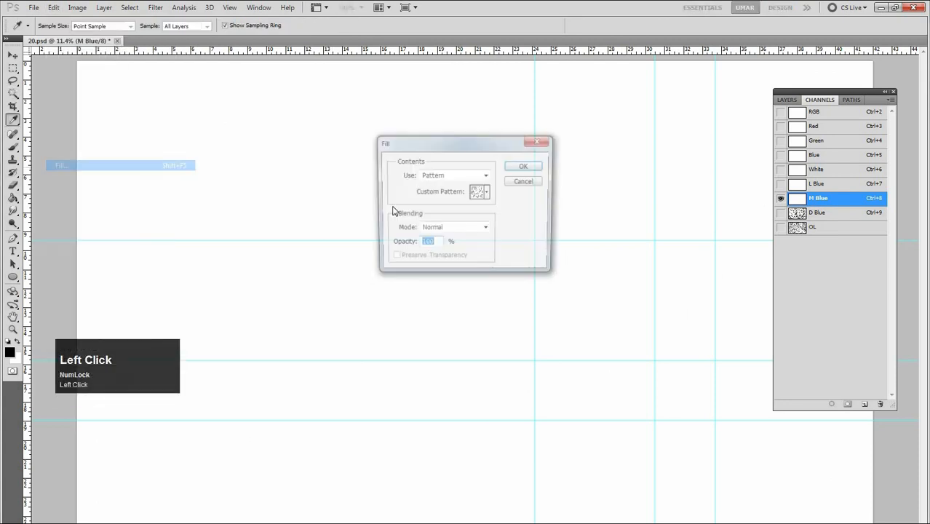
pyautogui.click(488, 193)
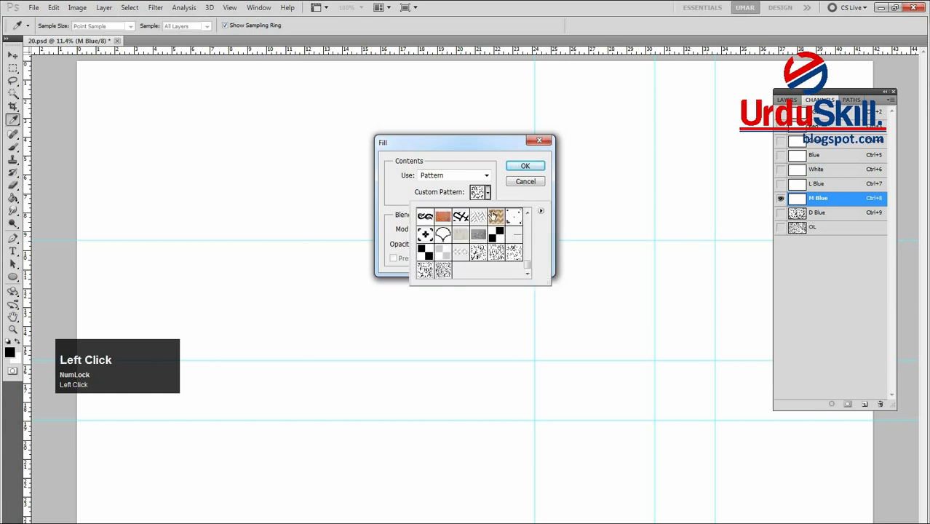
pyautogui.click(526, 167)
pyautogui.click(525, 167)
pyautogui.press('w')
# Fill the L Blue channel with the custom pattern defined from it, in Normal mode at 100% opacity.
pyautogui.click(810, 185)
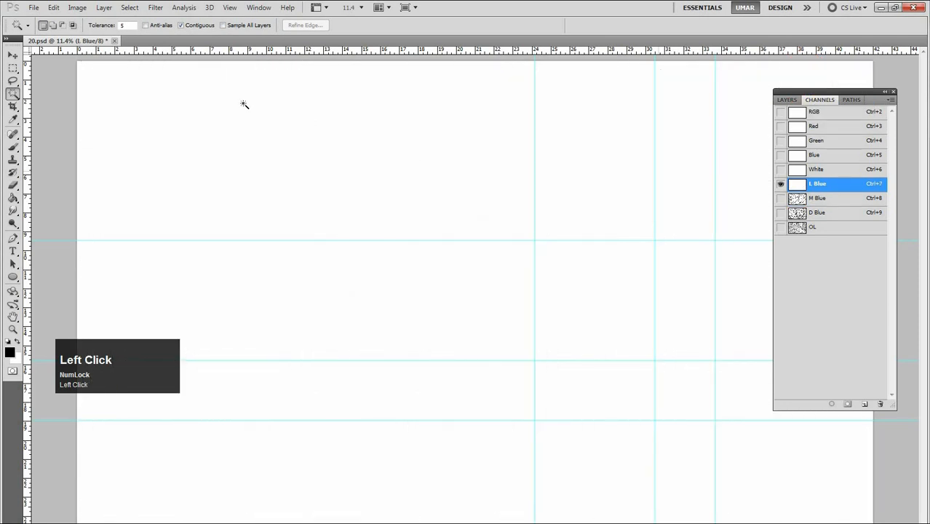
pyautogui.click(54, 8)
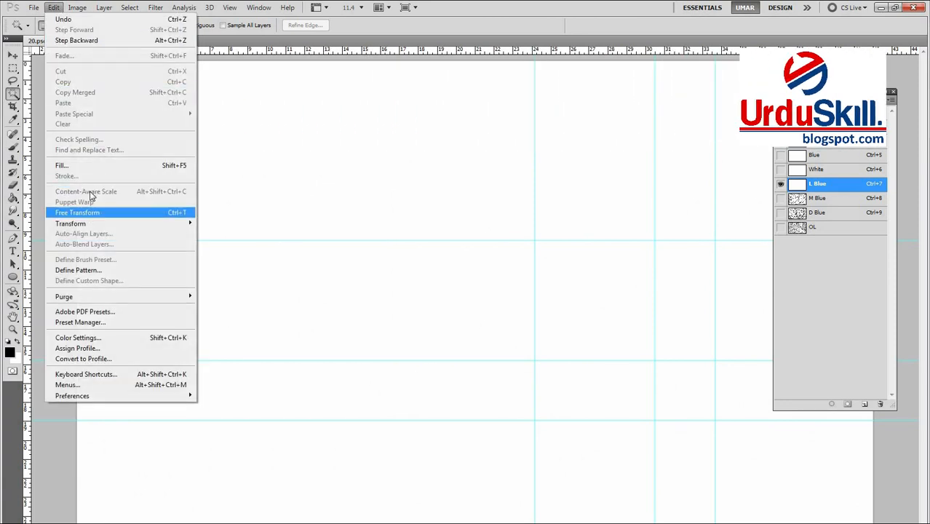
pyautogui.click(93, 166)
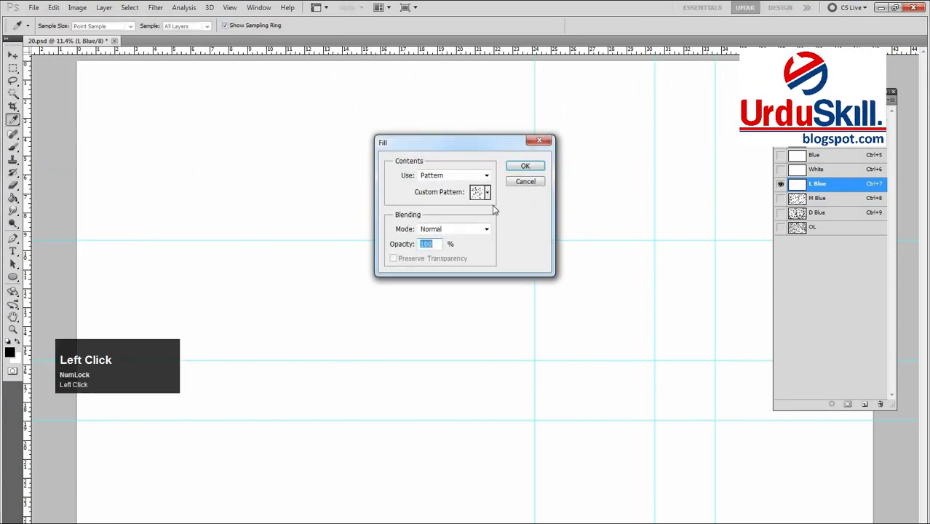
pyautogui.click(488, 193)
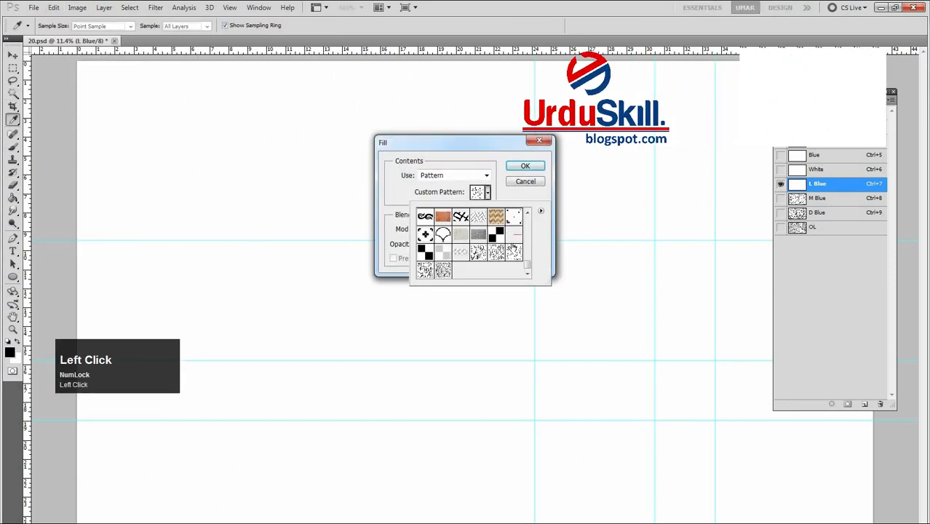
pyautogui.click(526, 167)
# Fill the White channel with the first of the five defined design patterns at 100% opacity.
pyautogui.click(813, 170)
pyautogui.press('w')
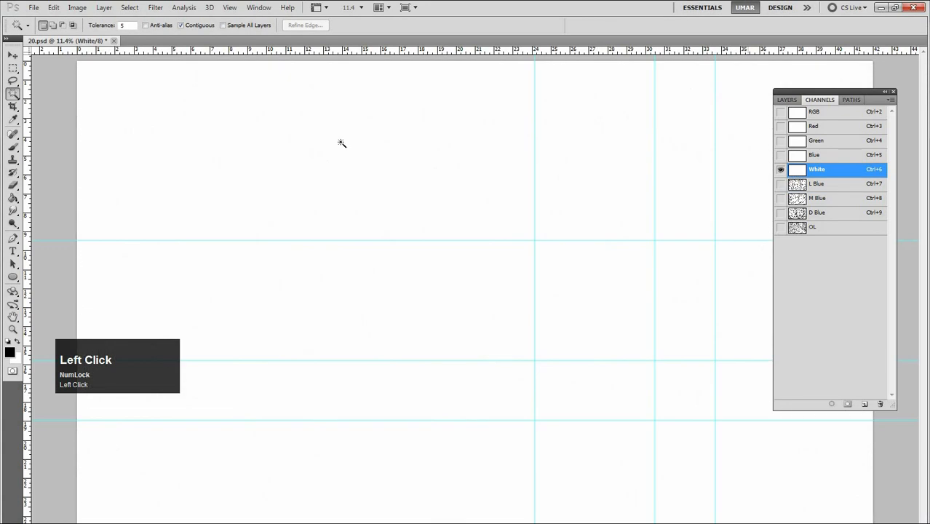
pyautogui.click(53, 10)
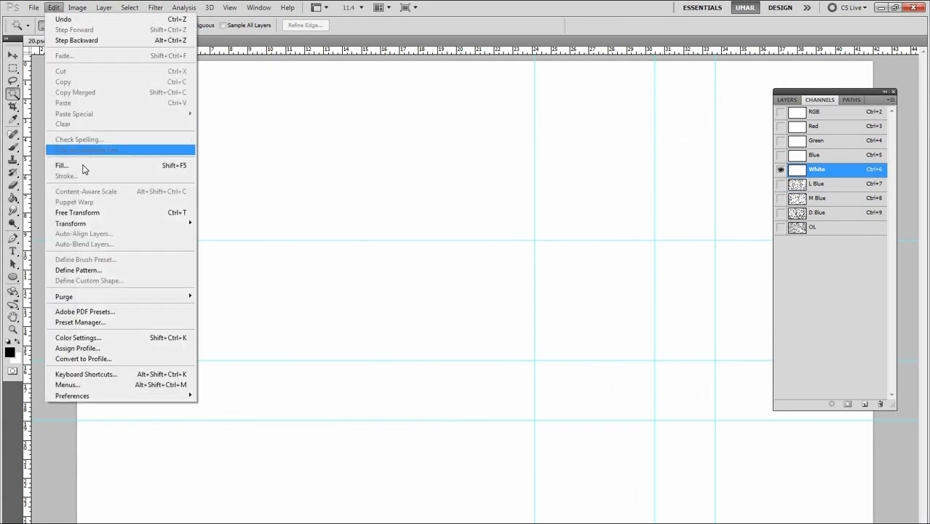
pyautogui.click(62, 165)
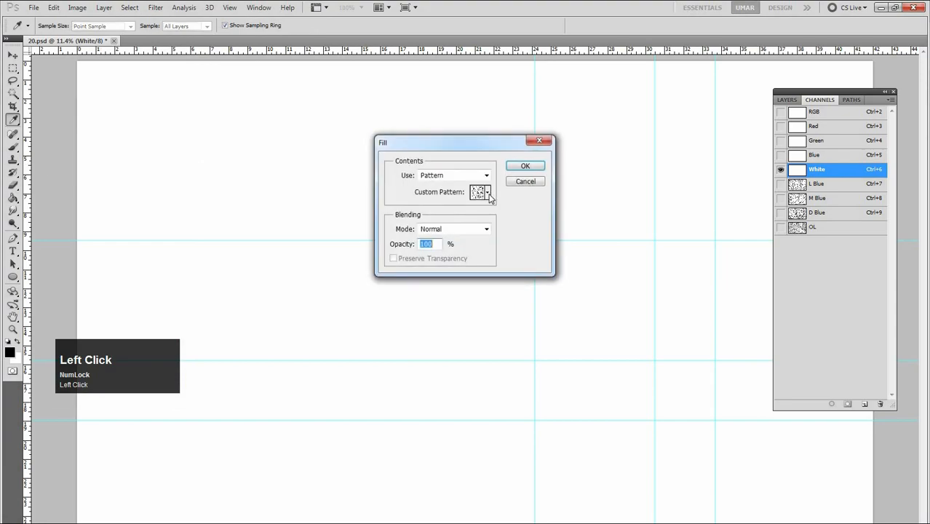
pyautogui.click(488, 193)
pyautogui.click(528, 169)
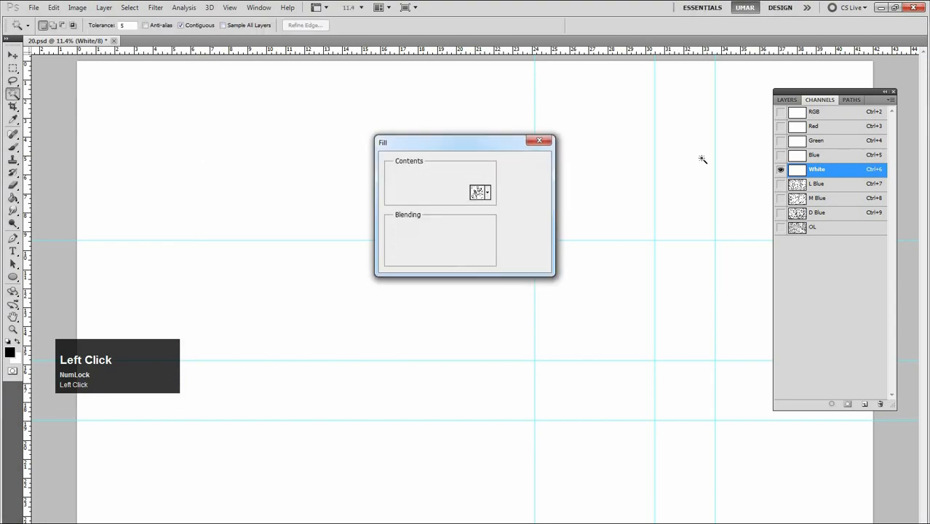
# Show all five colour channels from White to OL together and inspect the filled design across the whole canvas.
pyautogui.click(781, 227)
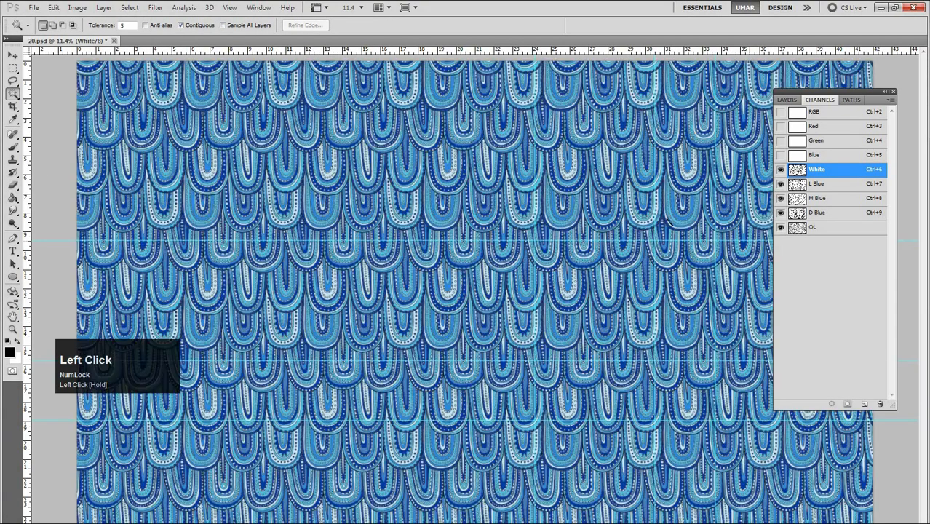
pyautogui.keyDown('alt'); pyautogui.click(550, 306); pyautogui.keyUp('alt')
pyautogui.keyDown('alt'); pyautogui.click(550, 310); pyautogui.keyUp('alt')
pyautogui.moveTo(522, 338); pyautogui.dragTo(537, 335)
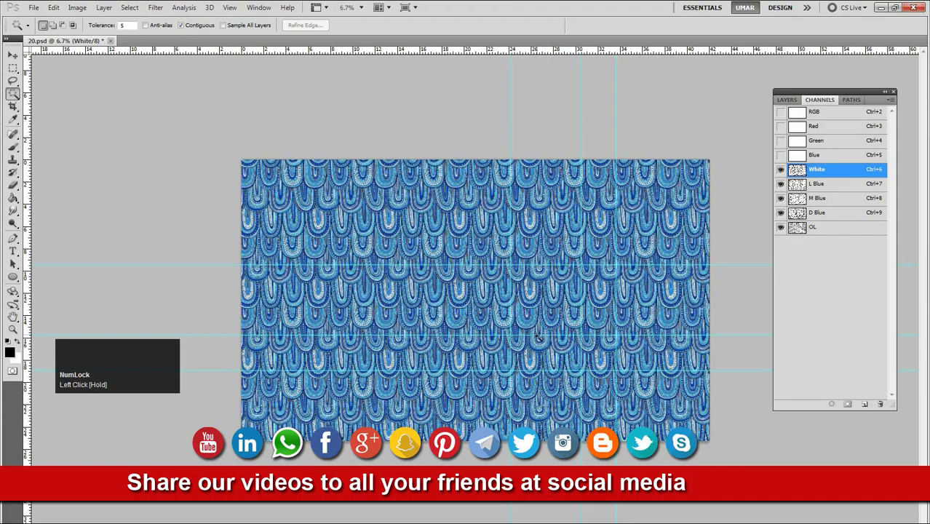
# Select the whole canvas on channels White to OL and start the Offset filter with a horizontal shift of 0 pixels.
pyautogui.hotkey('ctrl', 'a')
pyautogui.moveTo(493, 143); pyautogui.dragTo(503, 206)
pyautogui.click(516, 202)
pyautogui.click(152, 7)
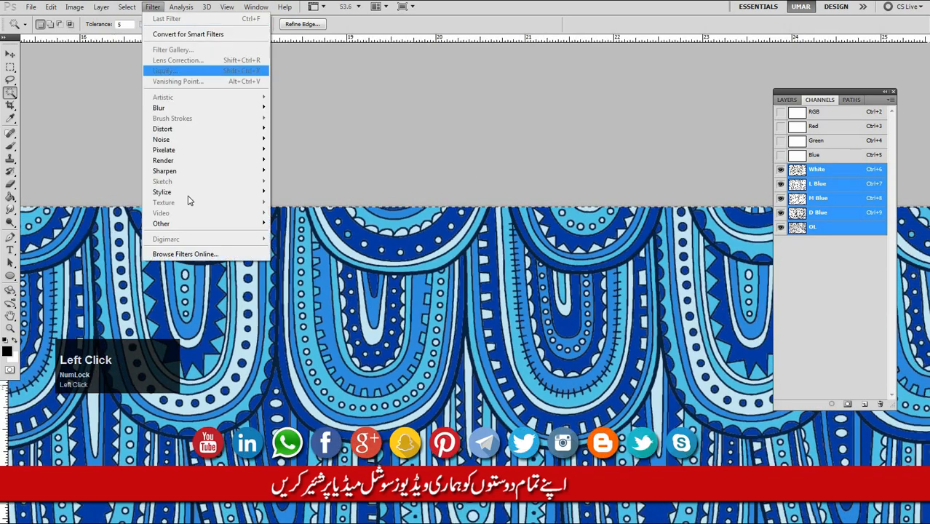
pyautogui.moveTo(182, 224)
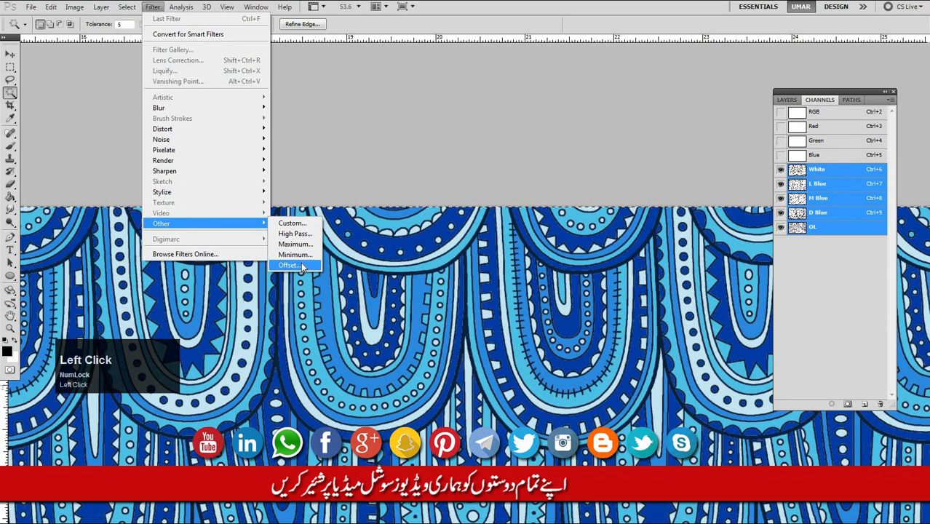
pyautogui.click(302, 266)
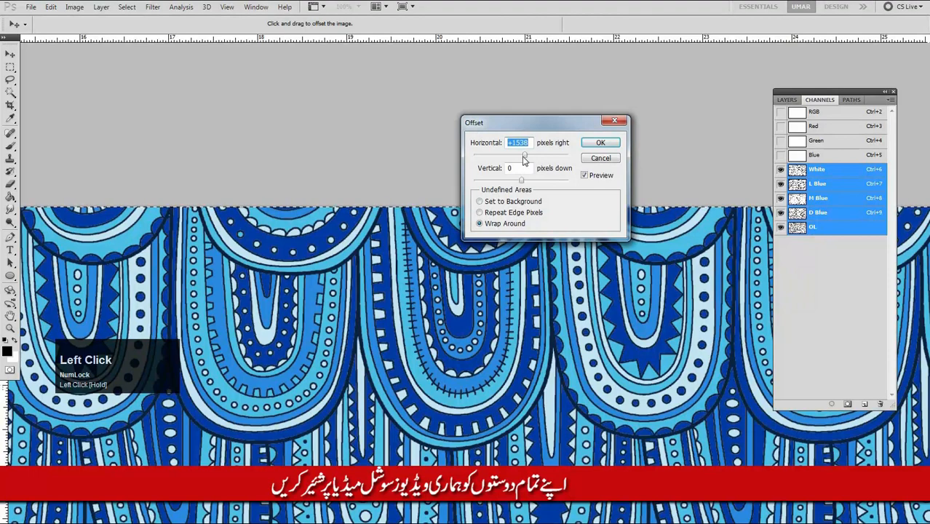
pyautogui.write('0')
pyautogui.press('Tab')
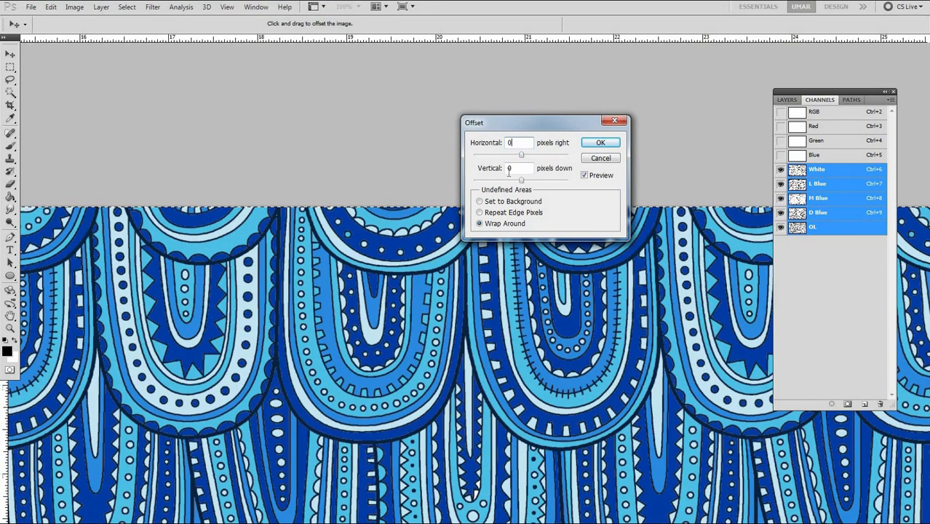
# Offset all five colour channels 100 pixels down with Wrap Around, check the pattern along the canvas's upper edge, and apply the filter.
pyautogui.moveTo(394, 225); pyautogui.dragTo(380, 257)
pyautogui.keyDown('ctrl'); pyautogui.click(380, 256); pyautogui.keyUp('ctrl')
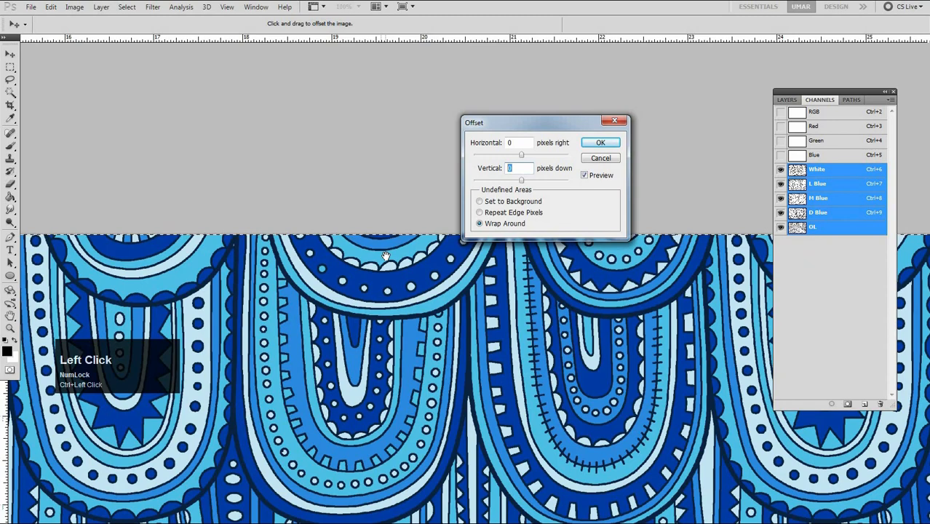
pyautogui.moveTo(280, 238); pyautogui.dragTo(307, 254)
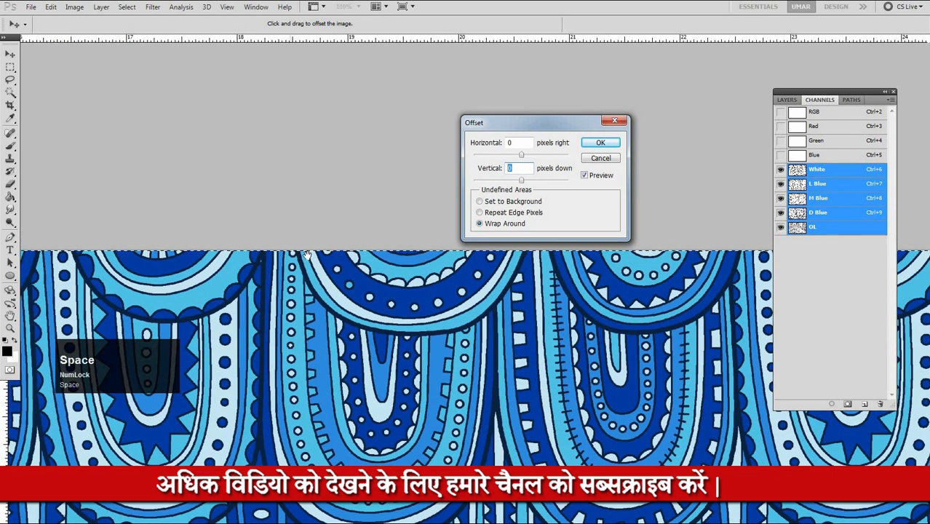
pyautogui.moveTo(423, 246); pyautogui.dragTo(393, 242)
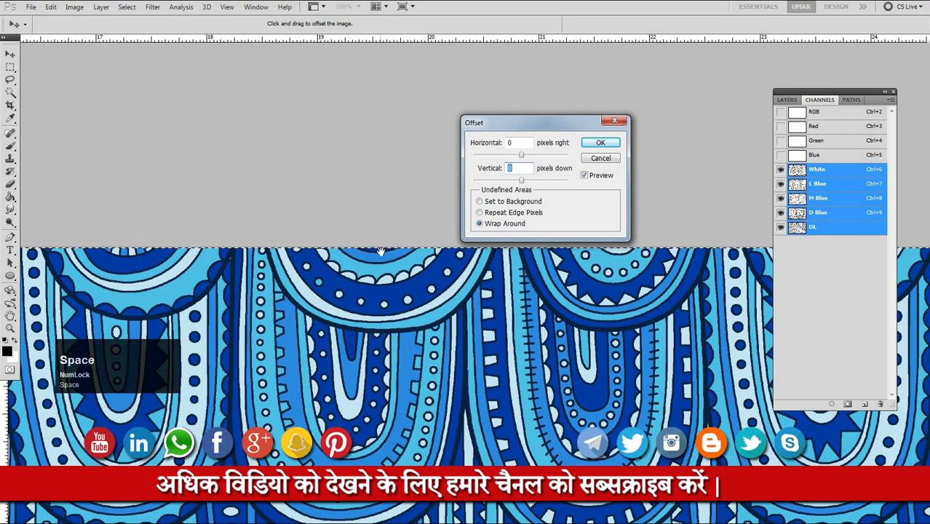
pyautogui.moveTo(380, 251); pyautogui.dragTo(377, 250)
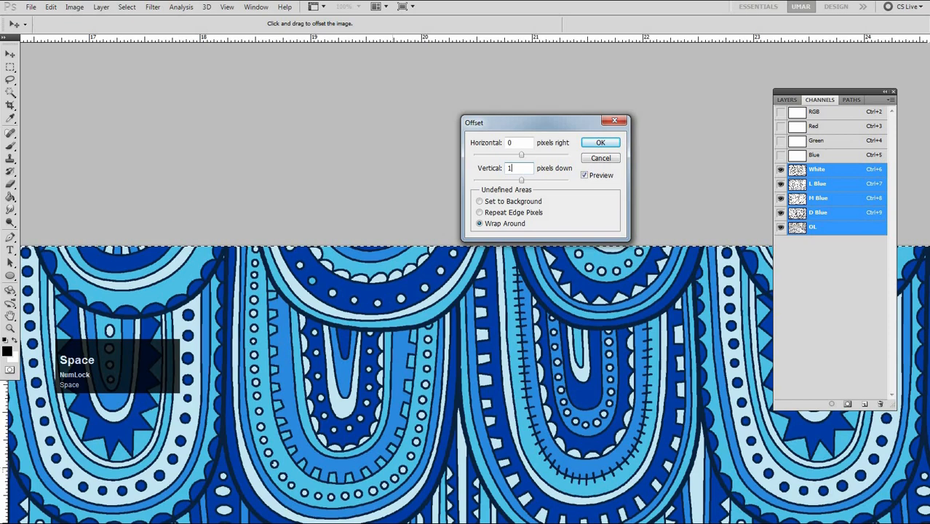
pyautogui.write('00')
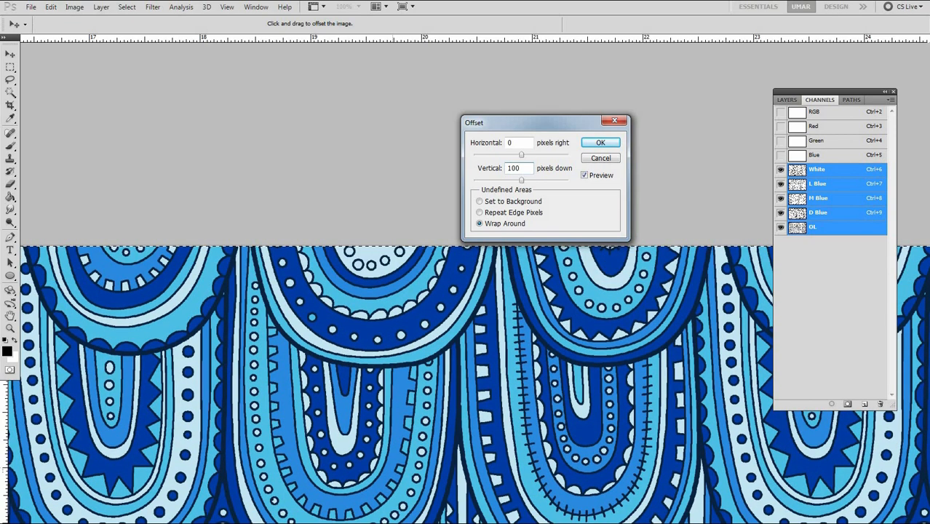
pyautogui.moveTo(375, 270); pyautogui.dragTo(420, 290)
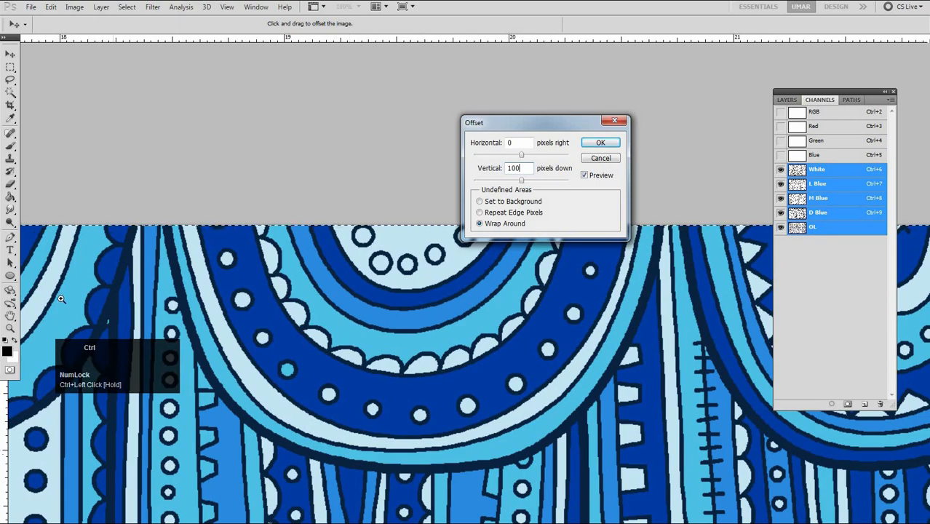
pyautogui.moveTo(673, 288); pyautogui.dragTo(270, 326)
pyautogui.moveTo(511, 302); pyautogui.dragTo(458, 191)
pyautogui.click(601, 144)
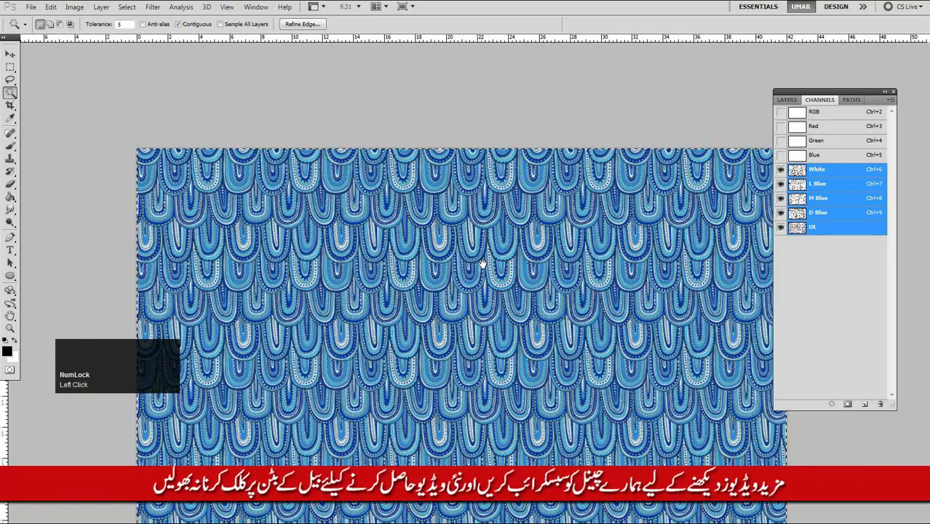
pyautogui.moveTo(471, 268); pyautogui.dragTo(471, 204)
pyautogui.moveTo(481, 83); pyautogui.dragTo(494, 107)
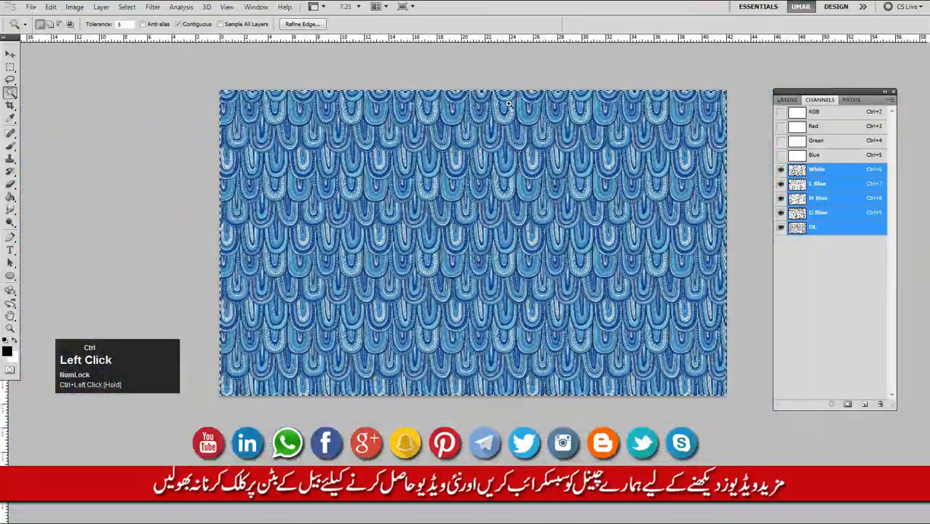
pyautogui.moveTo(527, 193); pyautogui.dragTo(539, 218)
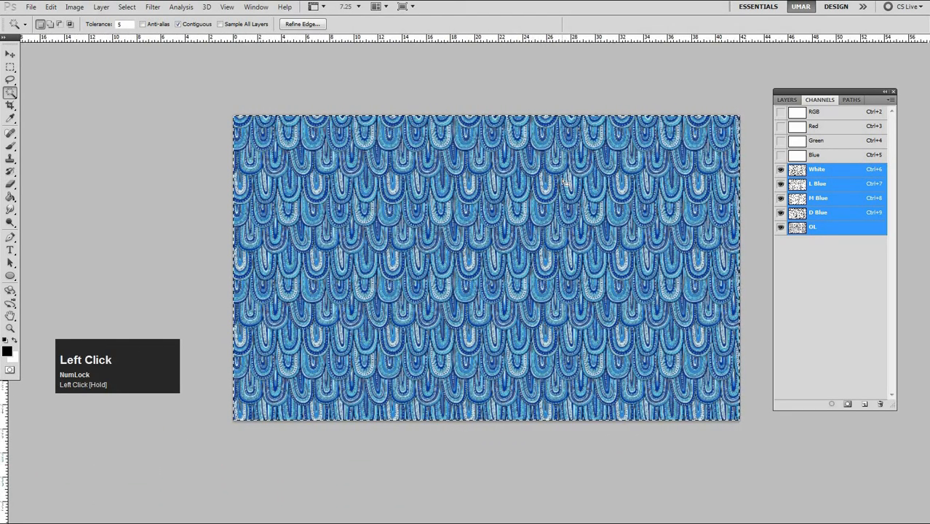